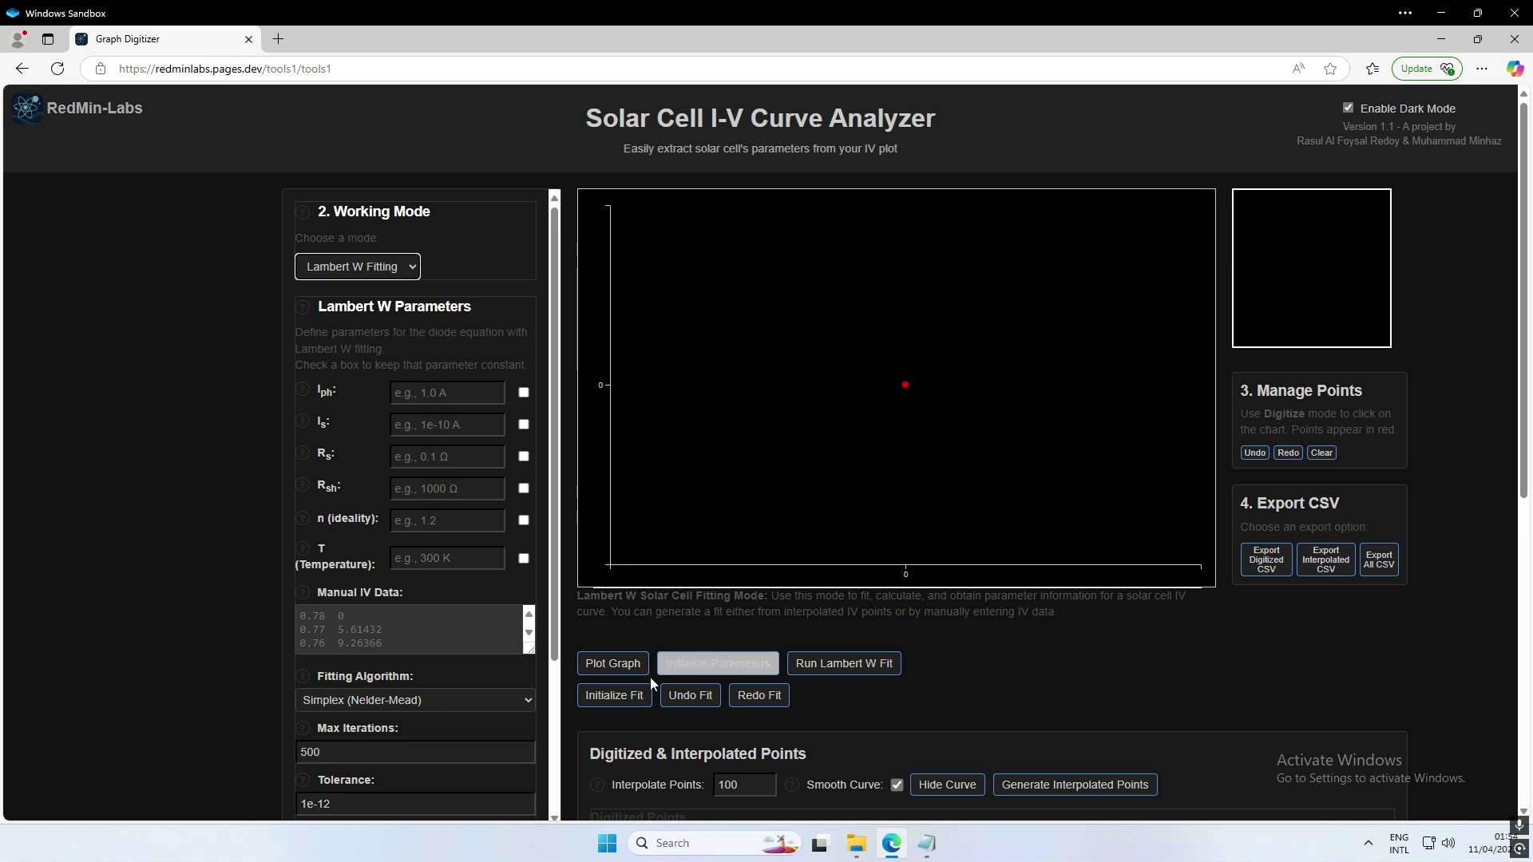
Switch to Digitize mode and review the digitized and interpolated points tables.
{"action": "left_click", "coordinate": [609, 673]}
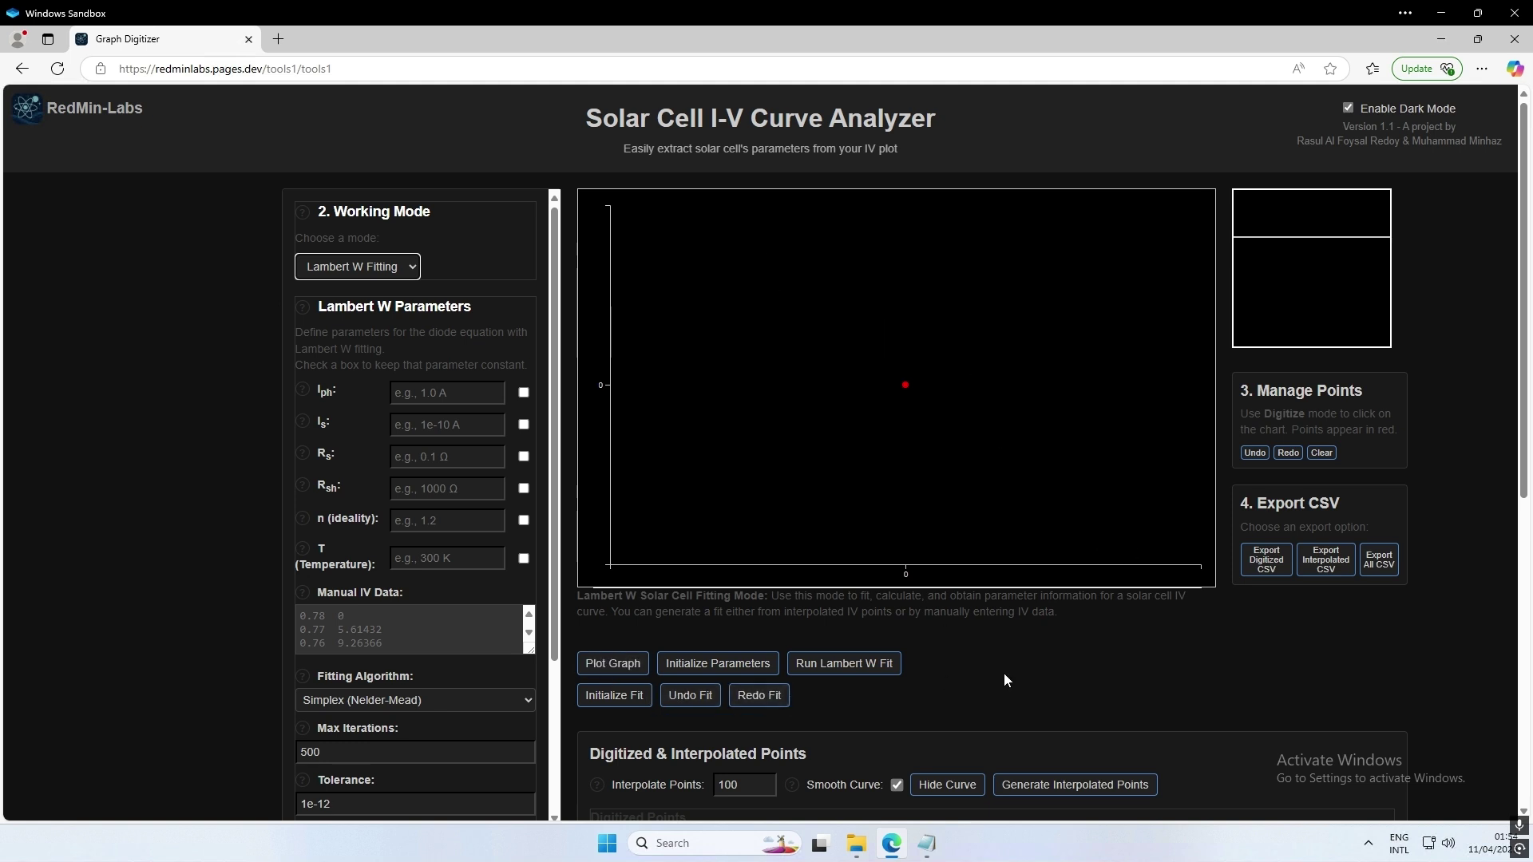
{"action": "left_click", "coordinate": [392, 273]}
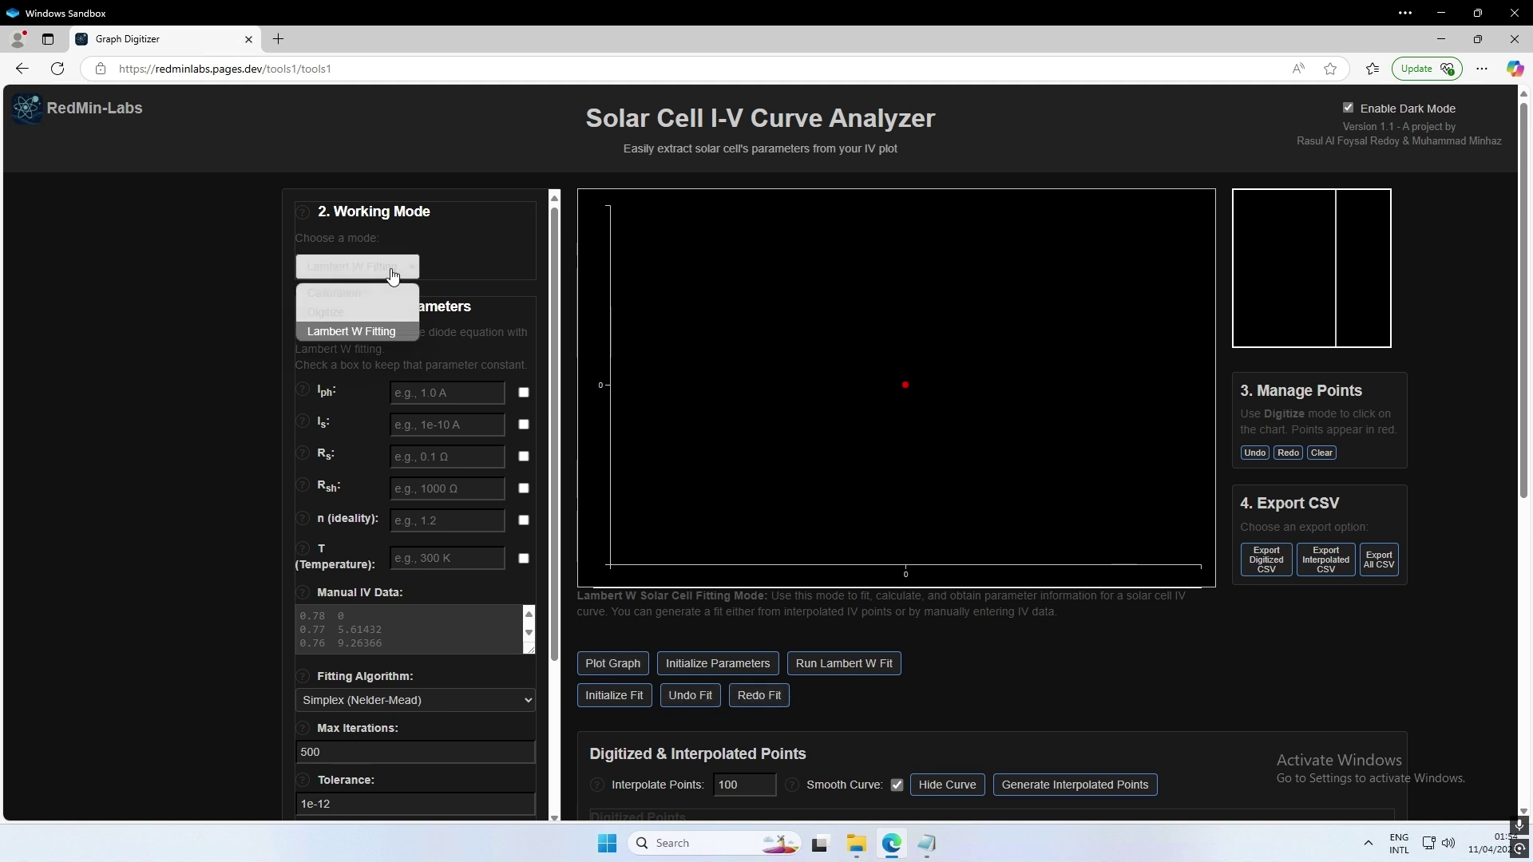
{"action": "left_click", "coordinate": [362, 312]}
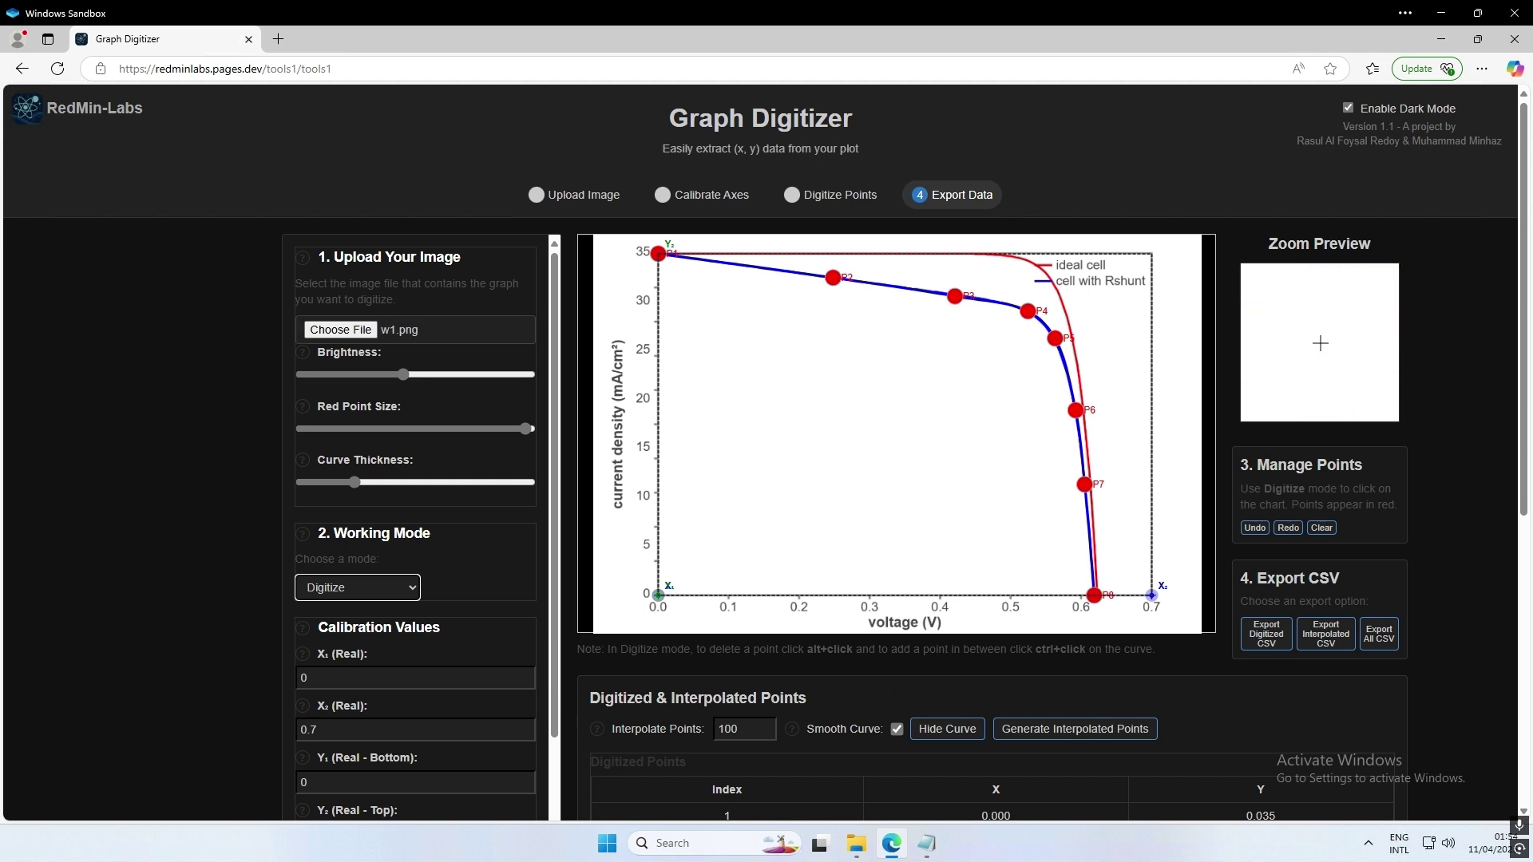
{"action": "scroll", "coordinate": [990, 478], "scroll_direction": "down", "scroll_amount": 4}
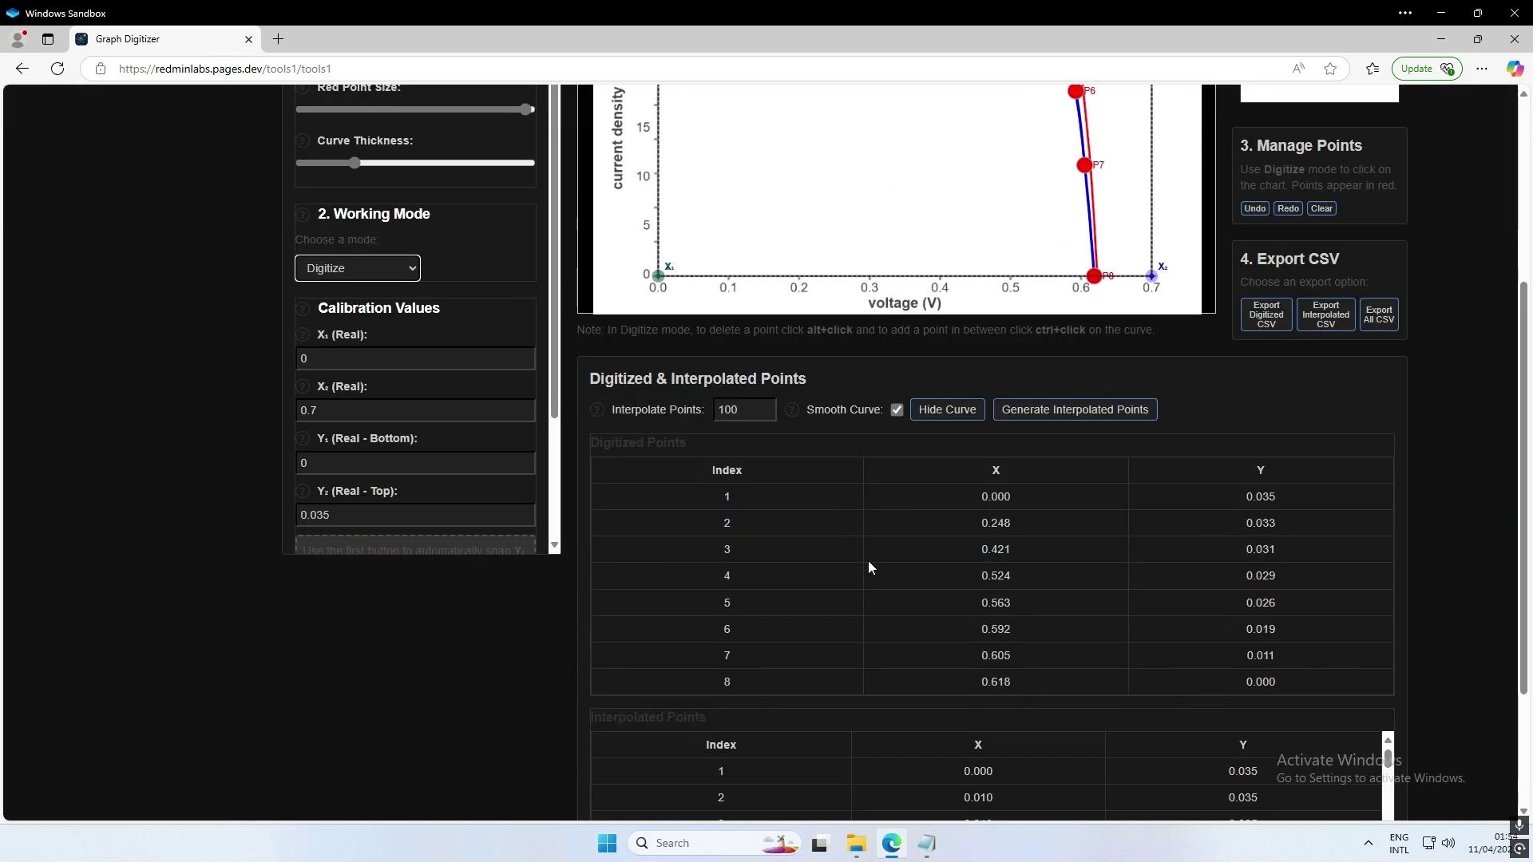
{"action": "scroll", "coordinate": [869, 561], "scroll_direction": "down", "scroll_amount": 3}
{"action": "scroll", "coordinate": [808, 658], "scroll_direction": "down", "scroll_amount": 15}
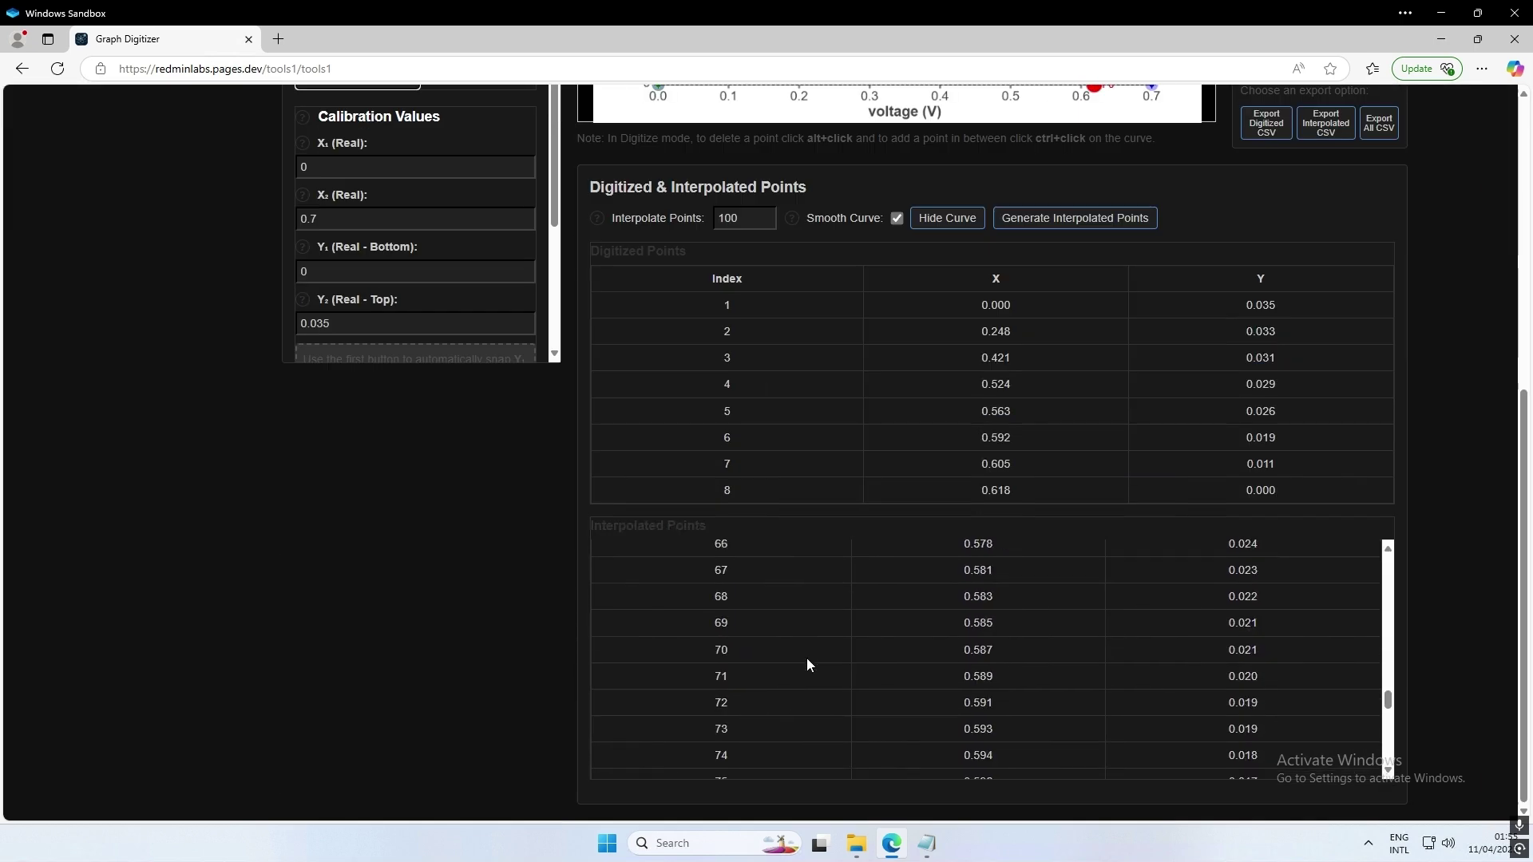
{"action": "scroll", "coordinate": [1175, 677], "scroll_direction": "up", "scroll_amount": 6}
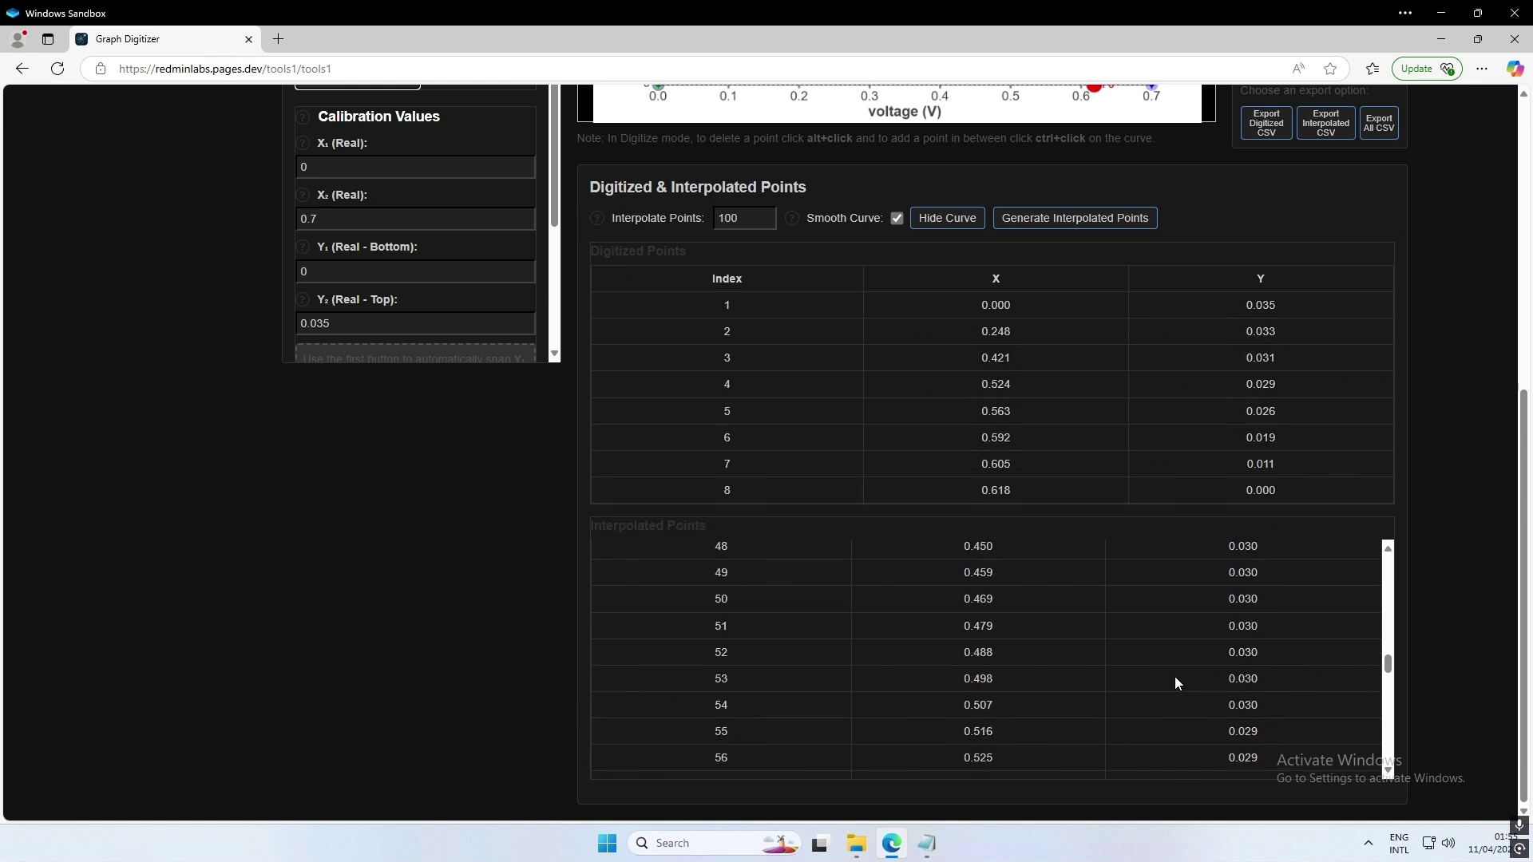
{"action": "scroll", "coordinate": [1175, 677], "scroll_direction": "up", "scroll_amount": 12}
{"action": "scroll", "coordinate": [577, 694], "scroll_direction": "up", "scroll_amount": 7}
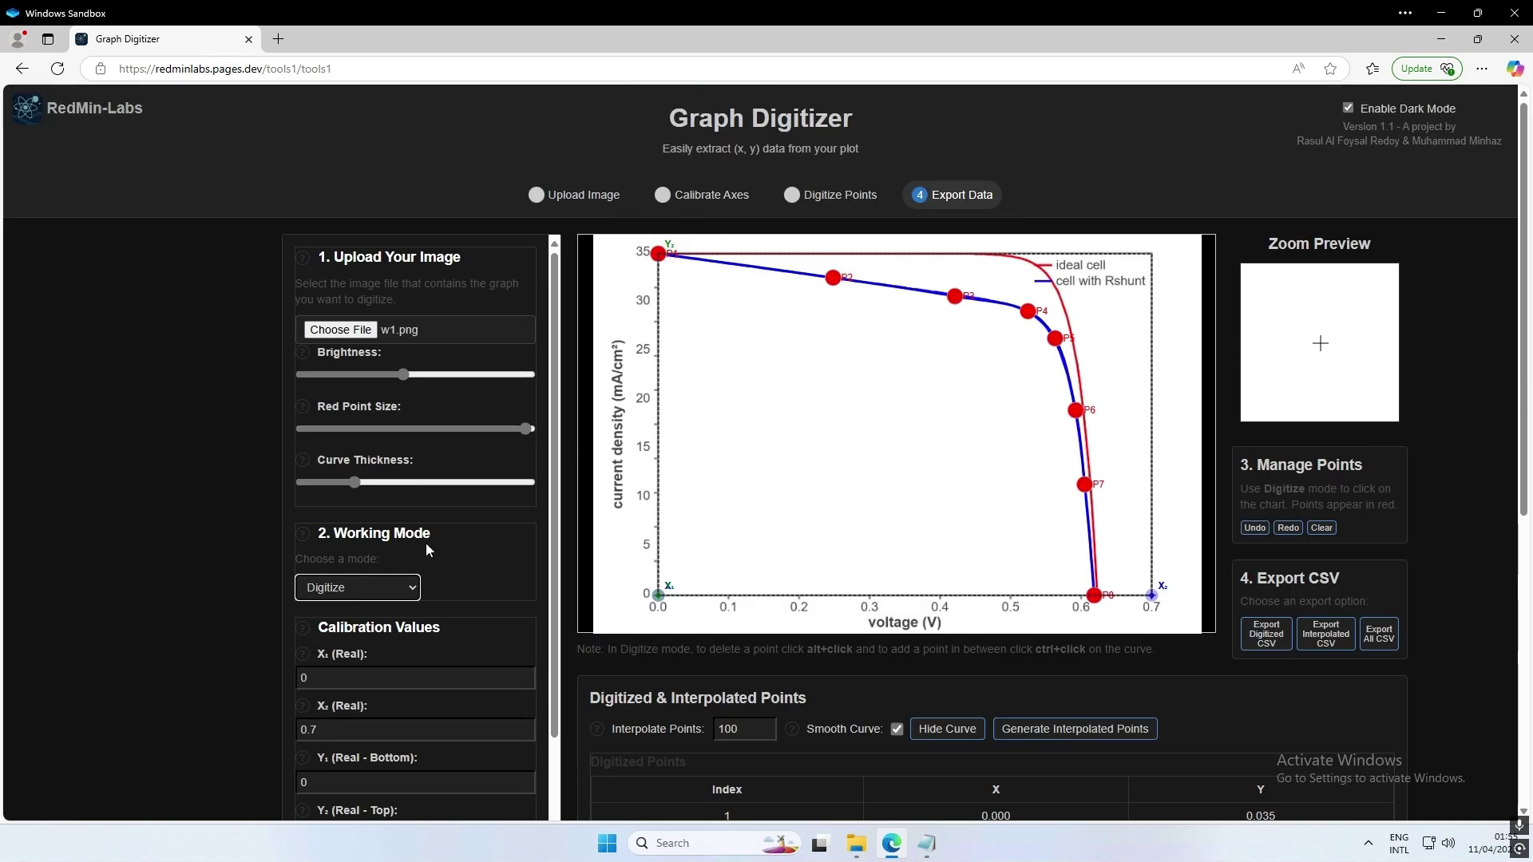
Set the working mode to Lambert W Fitting and plot the graph from the interpolated points.
{"action": "scroll", "coordinate": [424, 543], "scroll_direction": "down", "scroll_amount": 1}
{"action": "left_click", "coordinate": [359, 508]}
{"action": "left_click", "coordinate": [361, 574]}
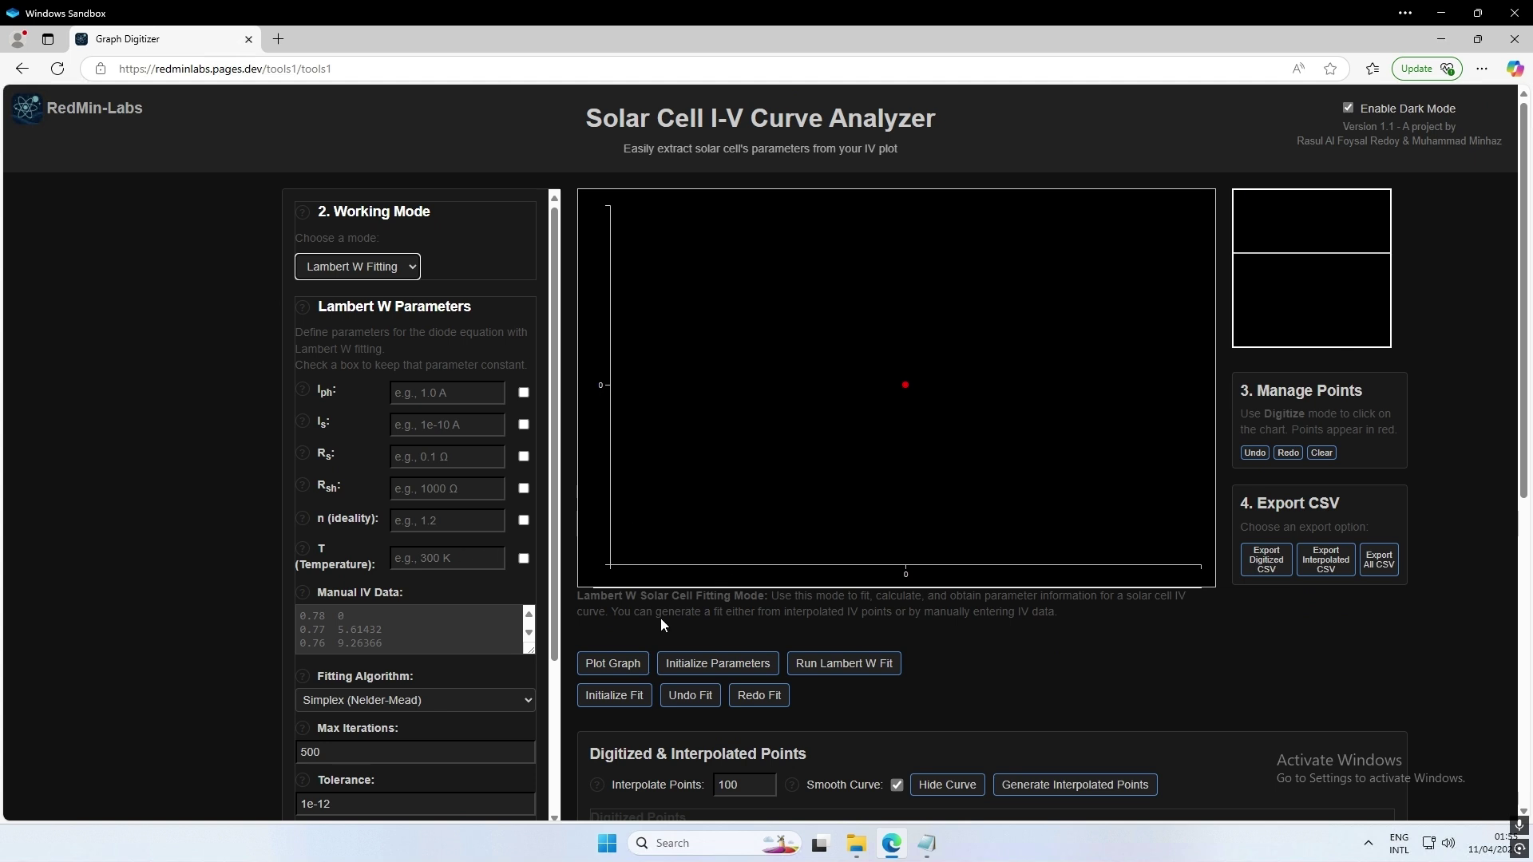
{"action": "left_click", "coordinate": [619, 663]}
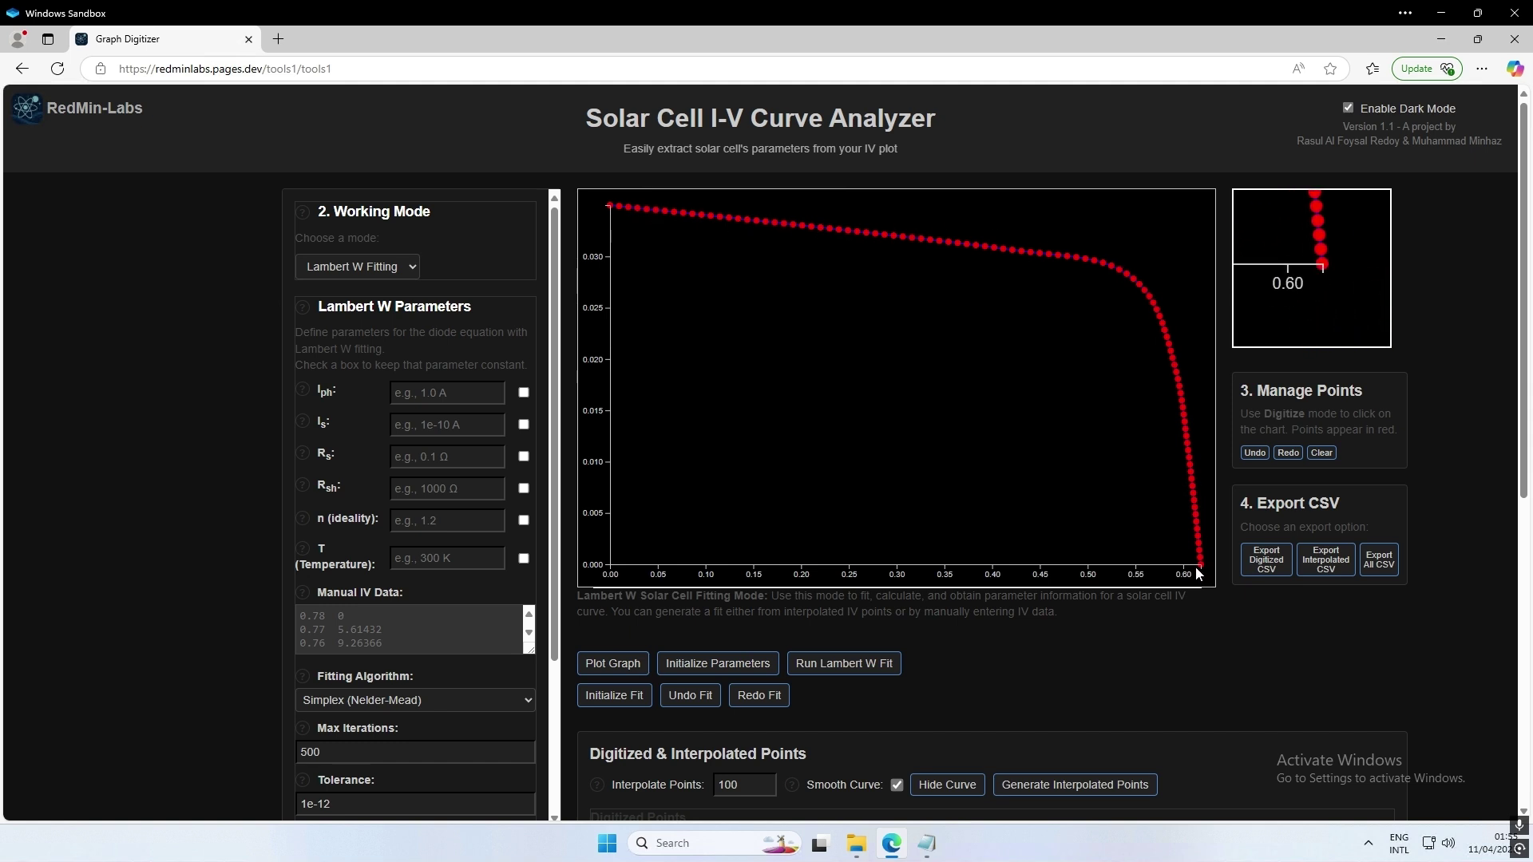
Compare the plot with the original image in Digitize mode and return to Lambert W Fitting mode.
{"action": "left_click", "coordinate": [357, 267]}
{"action": "left_click", "coordinate": [366, 312]}
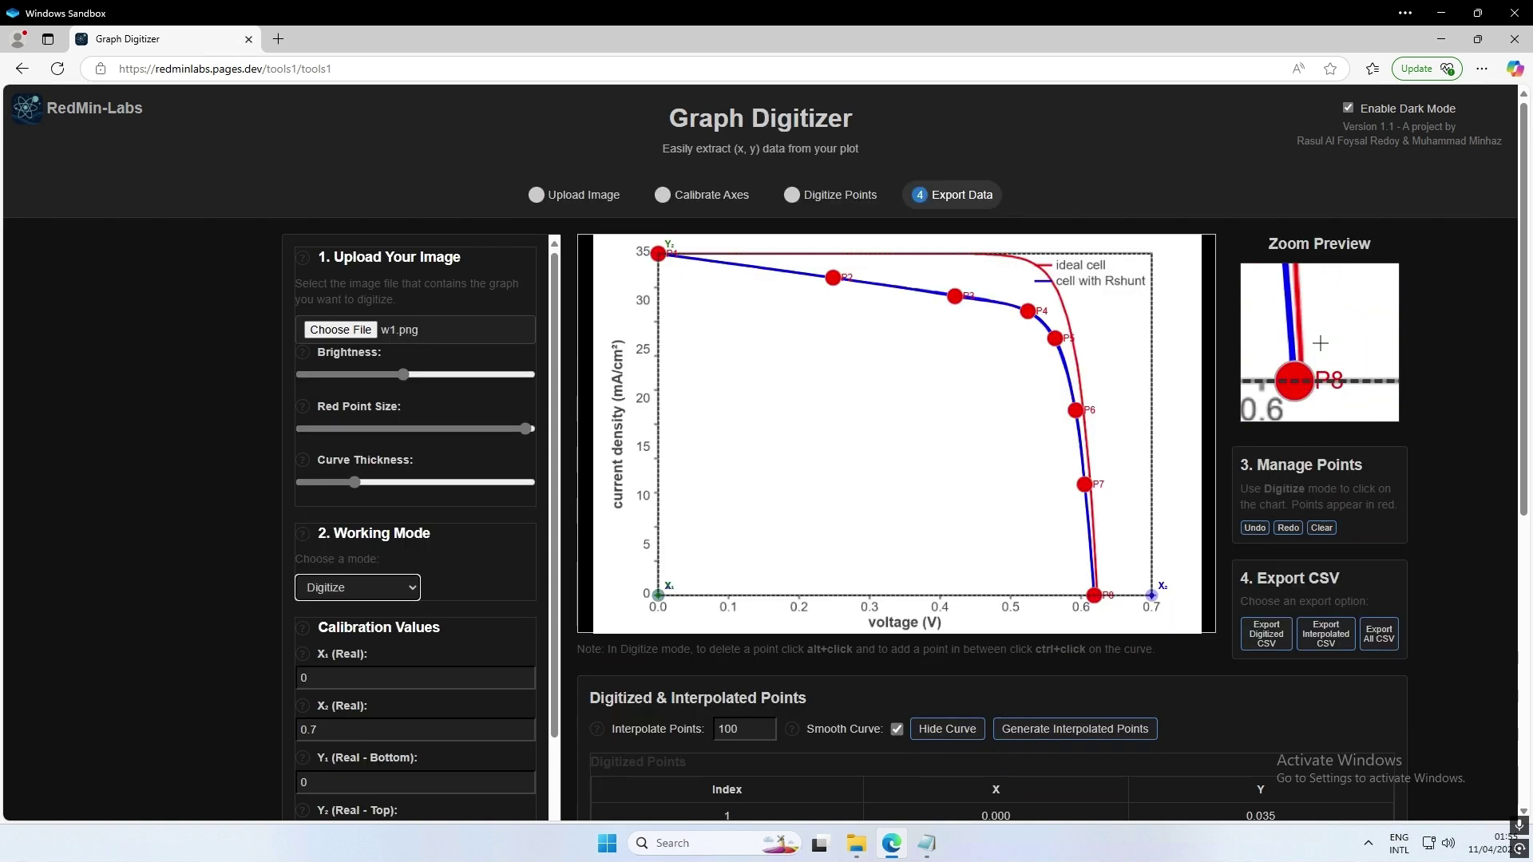
{"action": "left_click", "coordinate": [357, 588]}
{"action": "left_click", "coordinate": [358, 648]}
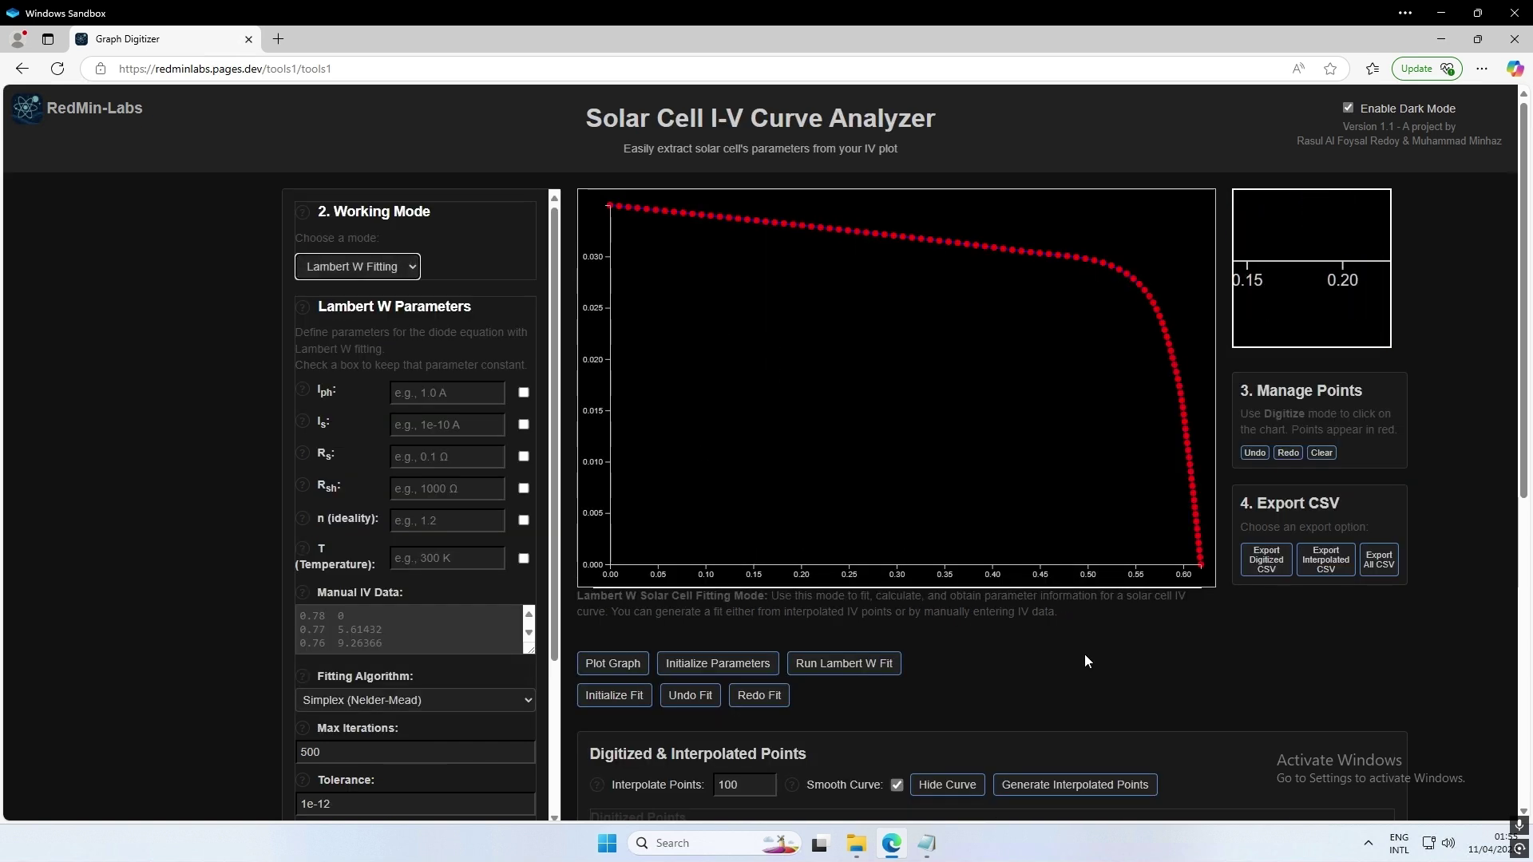
Initialize the Lambert W parameters and go through the generated entries from Is to temperature.
{"action": "scroll", "coordinate": [1085, 649], "scroll_direction": "down", "scroll_amount": 1}
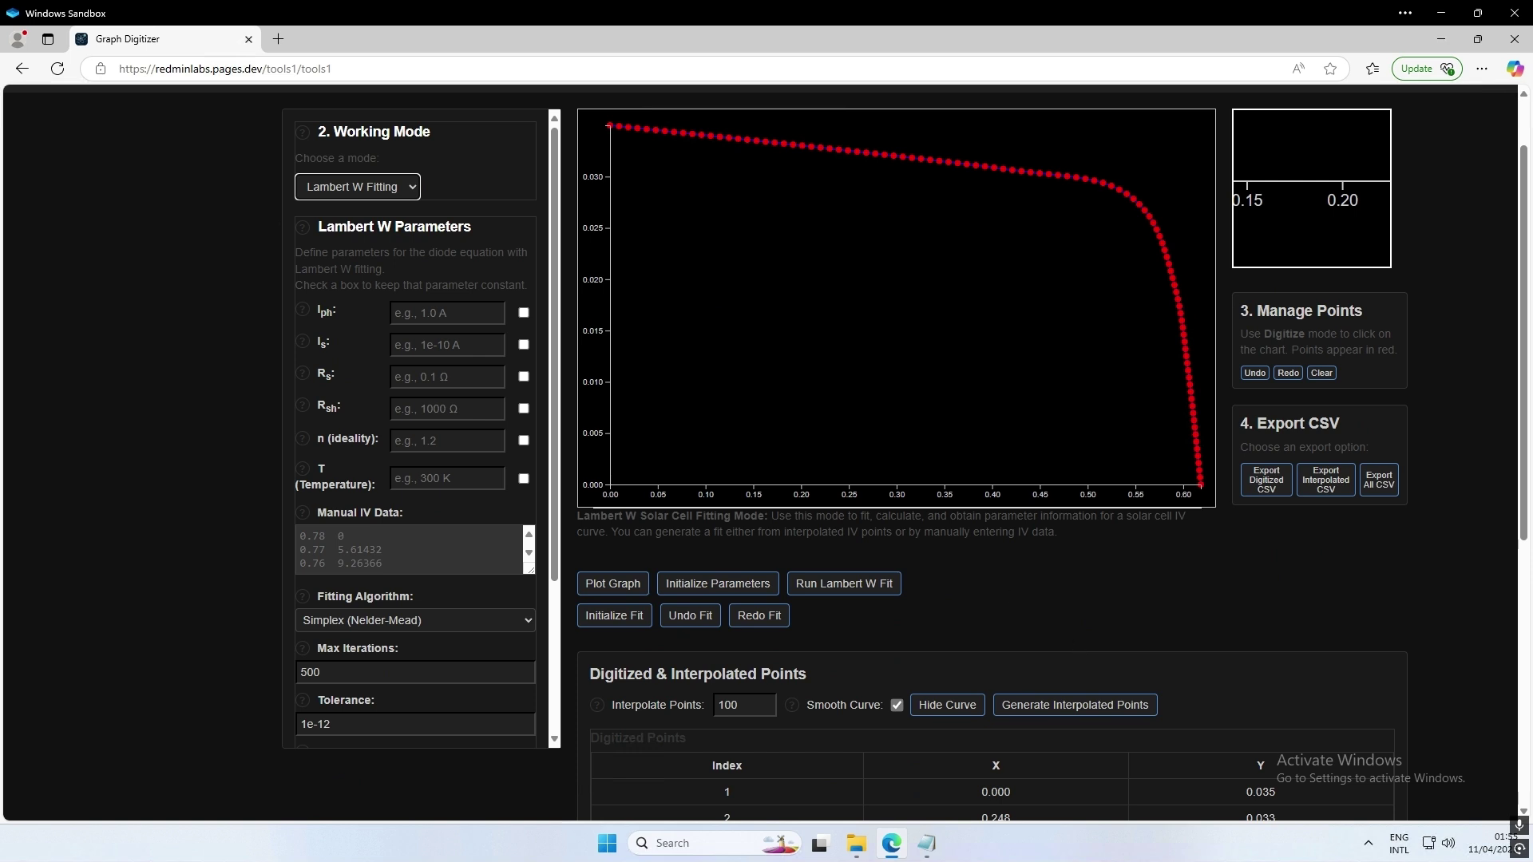
{"action": "left_click", "coordinate": [767, 588]}
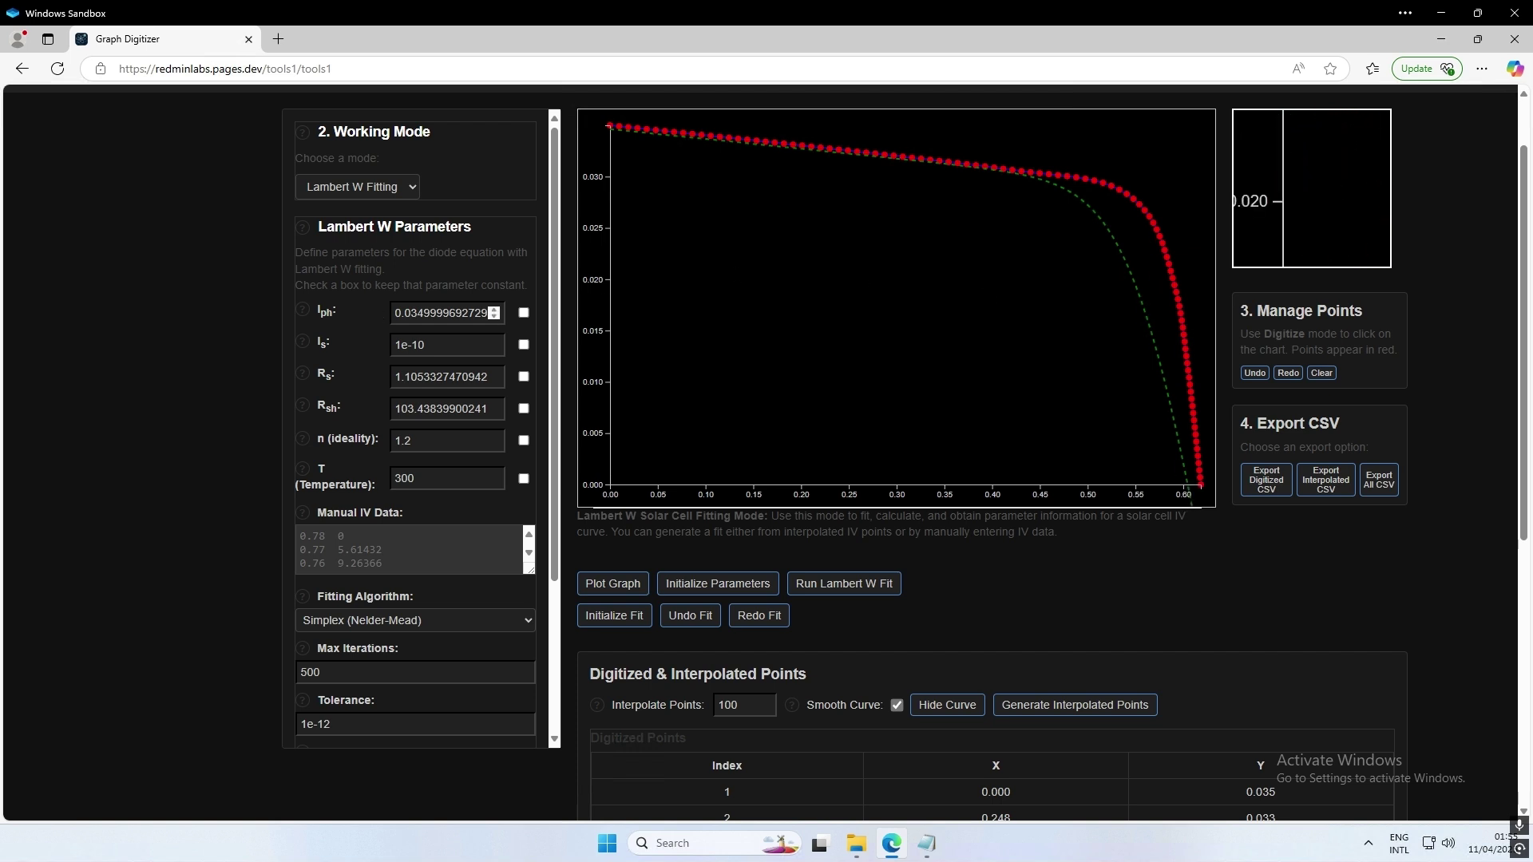
{"action": "left_click", "coordinate": [459, 345]}
{"action": "key", "text": "Tab"}
{"action": "key", "text": "Tab"}
{"action": "key", "text": "Tab"}
{"action": "key", "text": "Tab"}
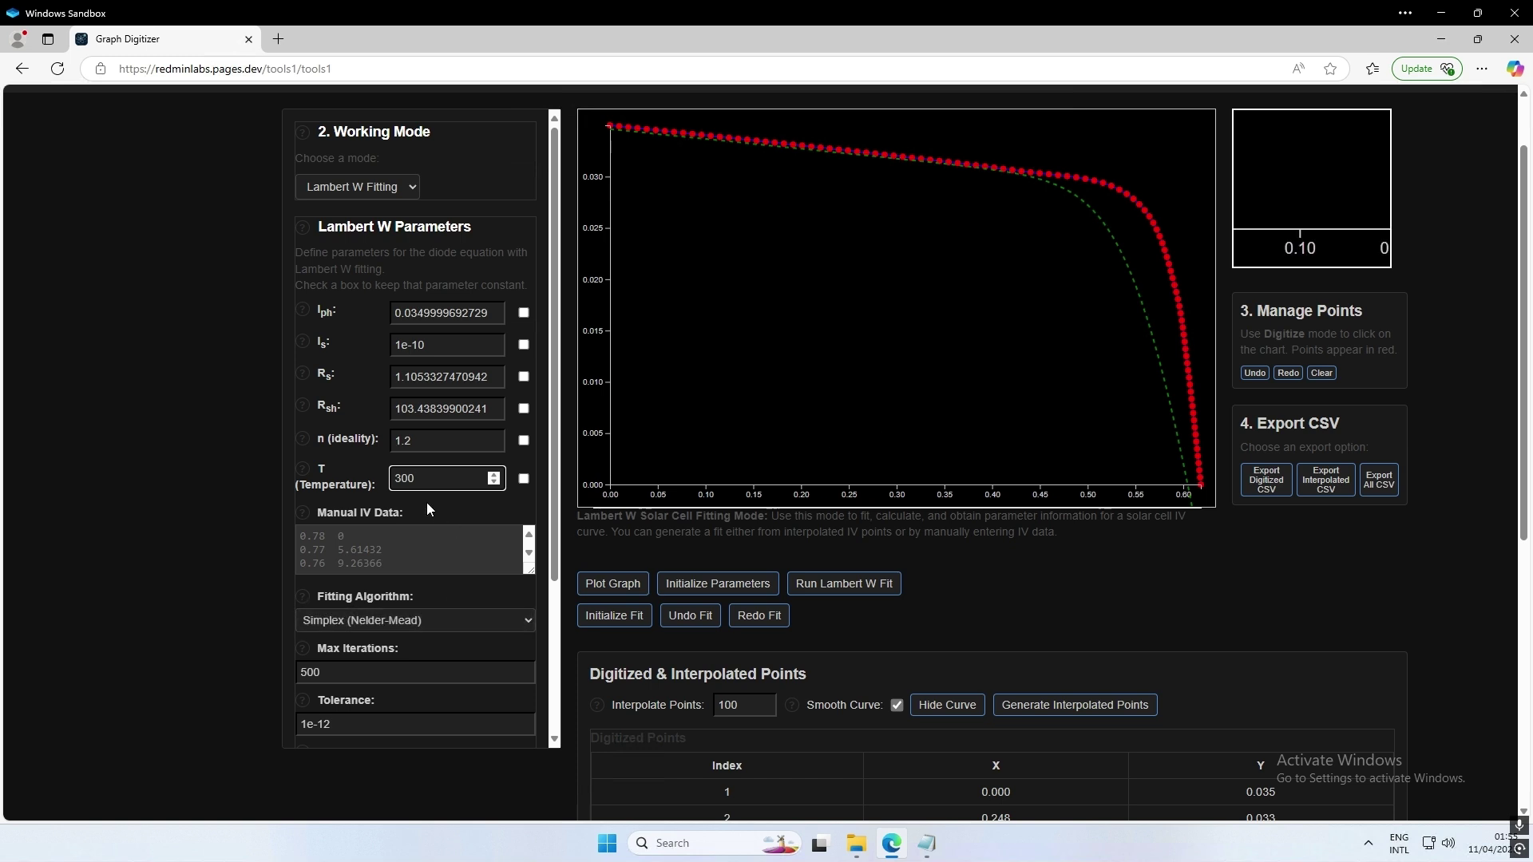
Set the temperature parameter to 298 K and keep it constant for the fit.
{"action": "scroll", "coordinate": [422, 508], "scroll_direction": "up", "scroll_amount": 1}
{"action": "scroll", "coordinate": [419, 508], "scroll_direction": "down", "scroll_amount": 3}
{"action": "scroll", "coordinate": [420, 507], "scroll_direction": "up", "scroll_amount": 3}
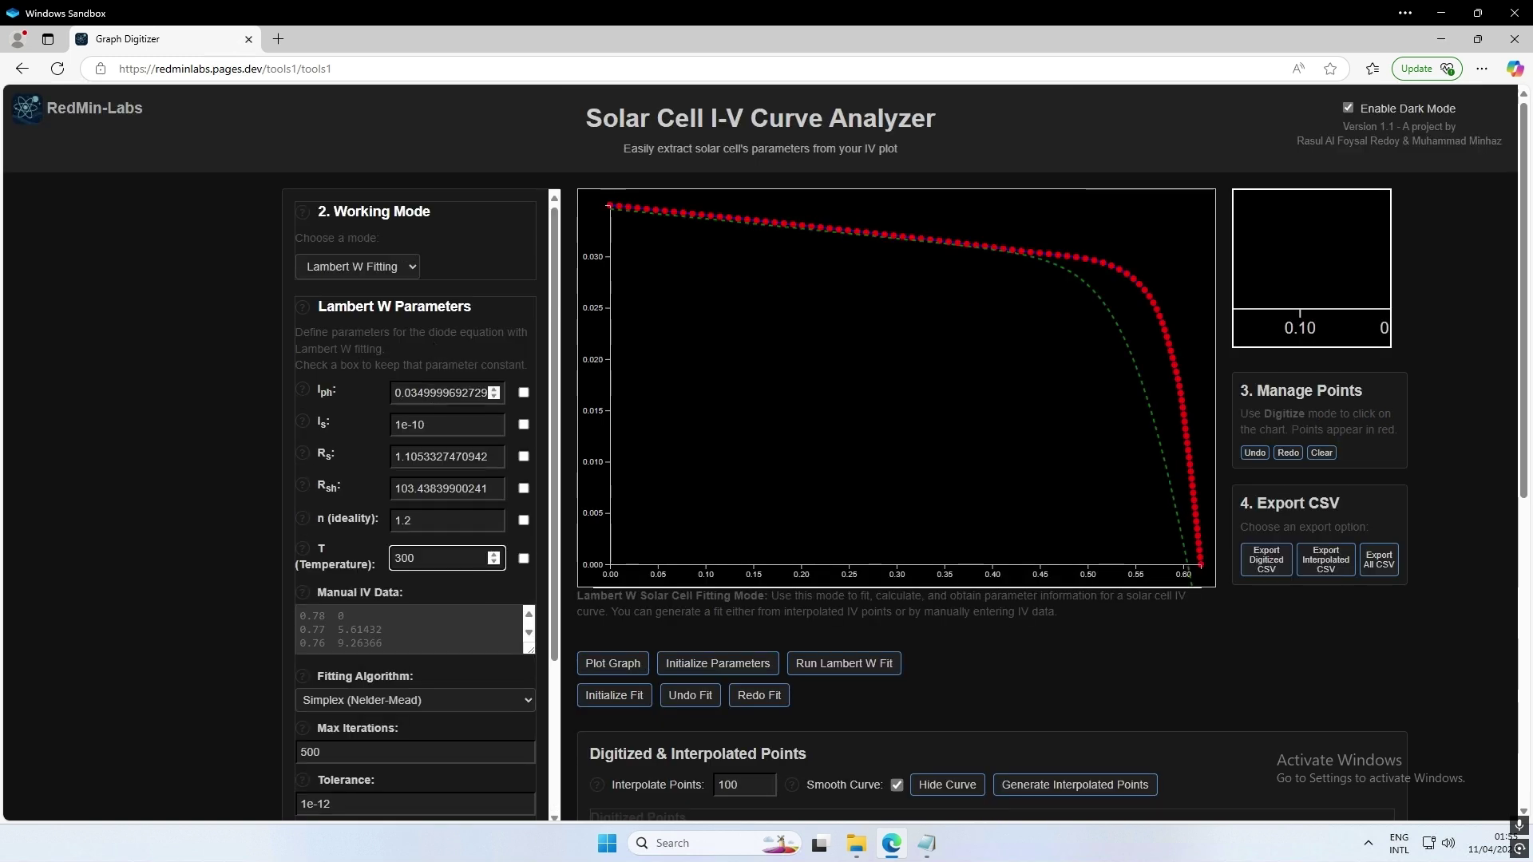
{"action": "double_click", "coordinate": [391, 560]}
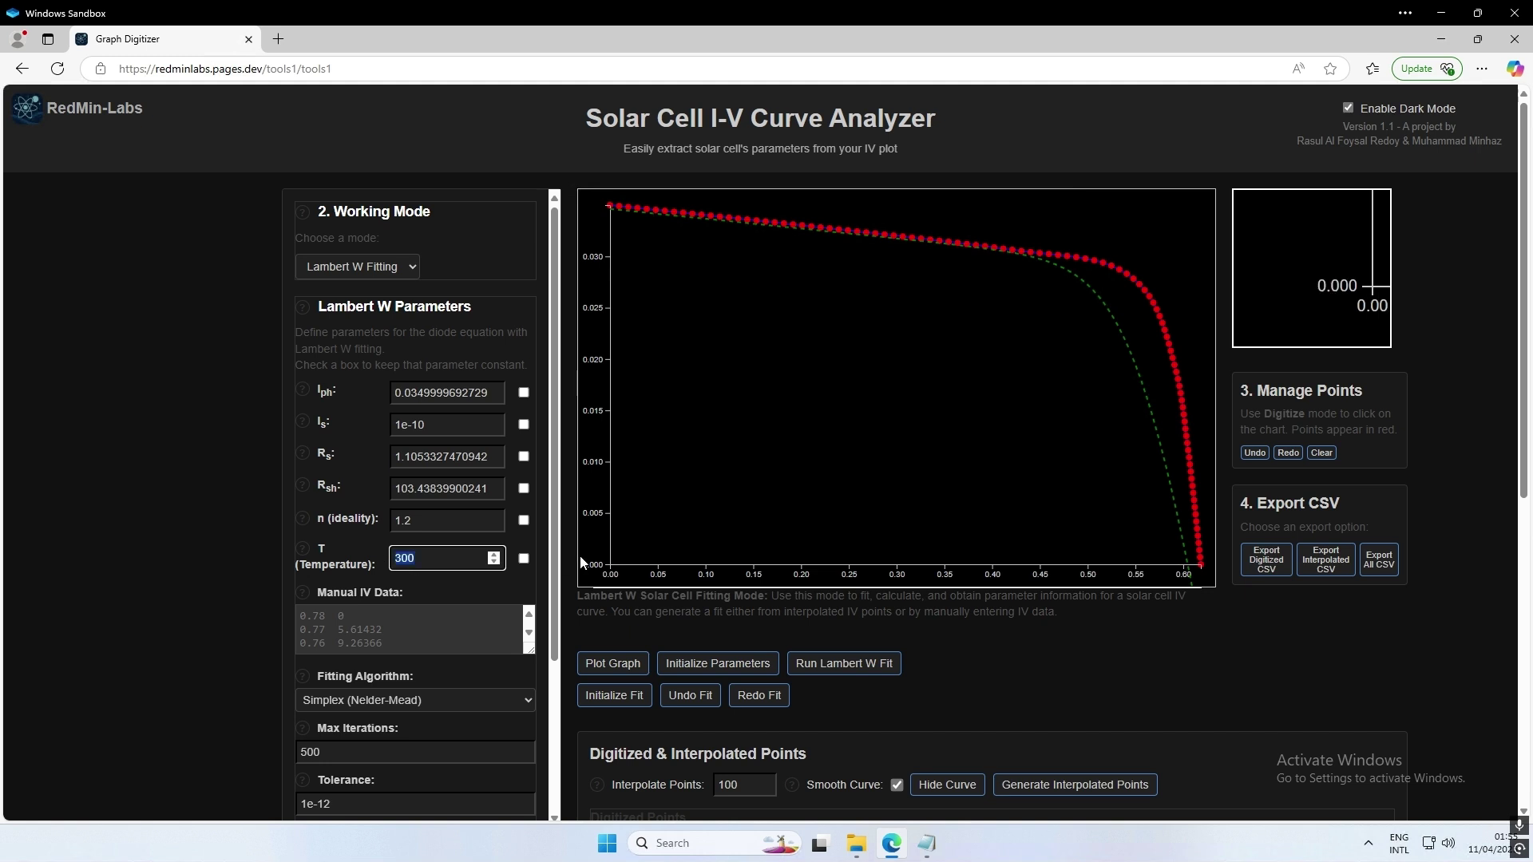
{"action": "type", "text": "298"}
{"action": "left_click", "coordinate": [523, 559]}
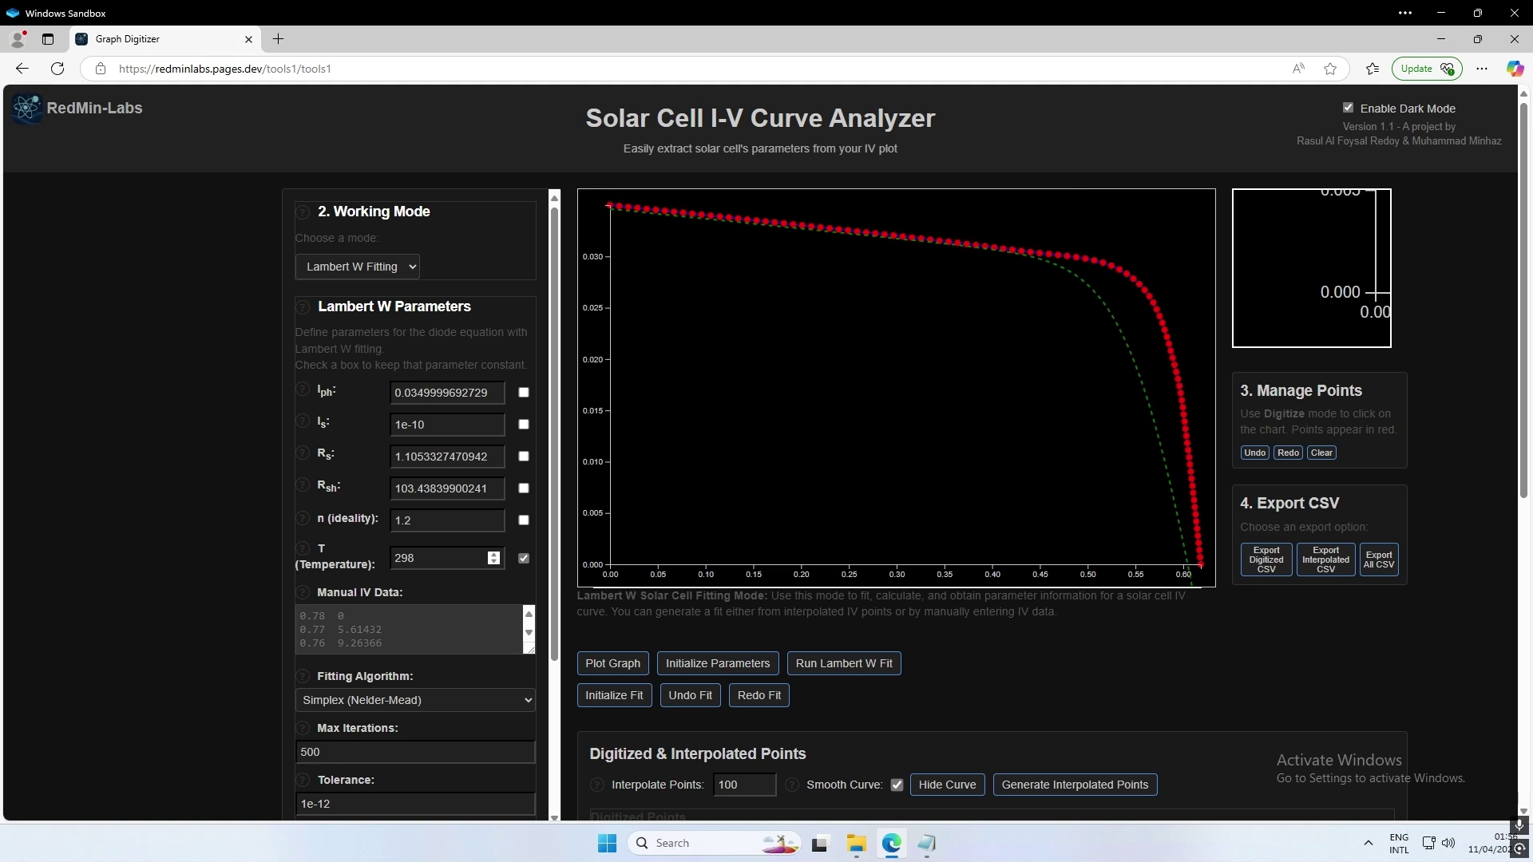
Check the available fitting algorithms and choose Simplex (Nelder-Mead).
{"action": "scroll", "coordinate": [431, 518], "scroll_direction": "down", "scroll_amount": 3}
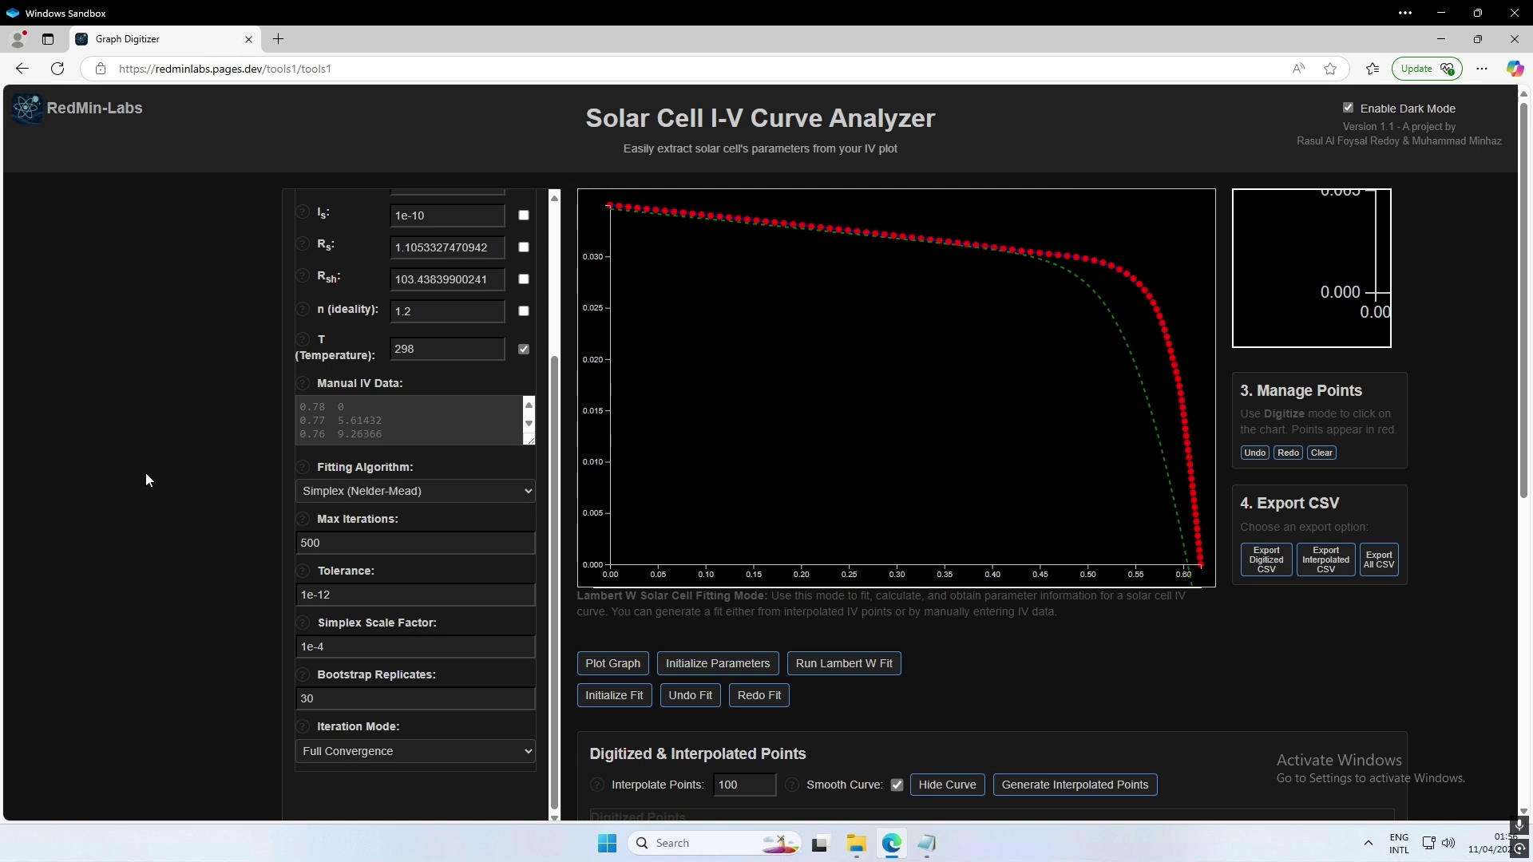
{"action": "left_click", "coordinate": [516, 499]}
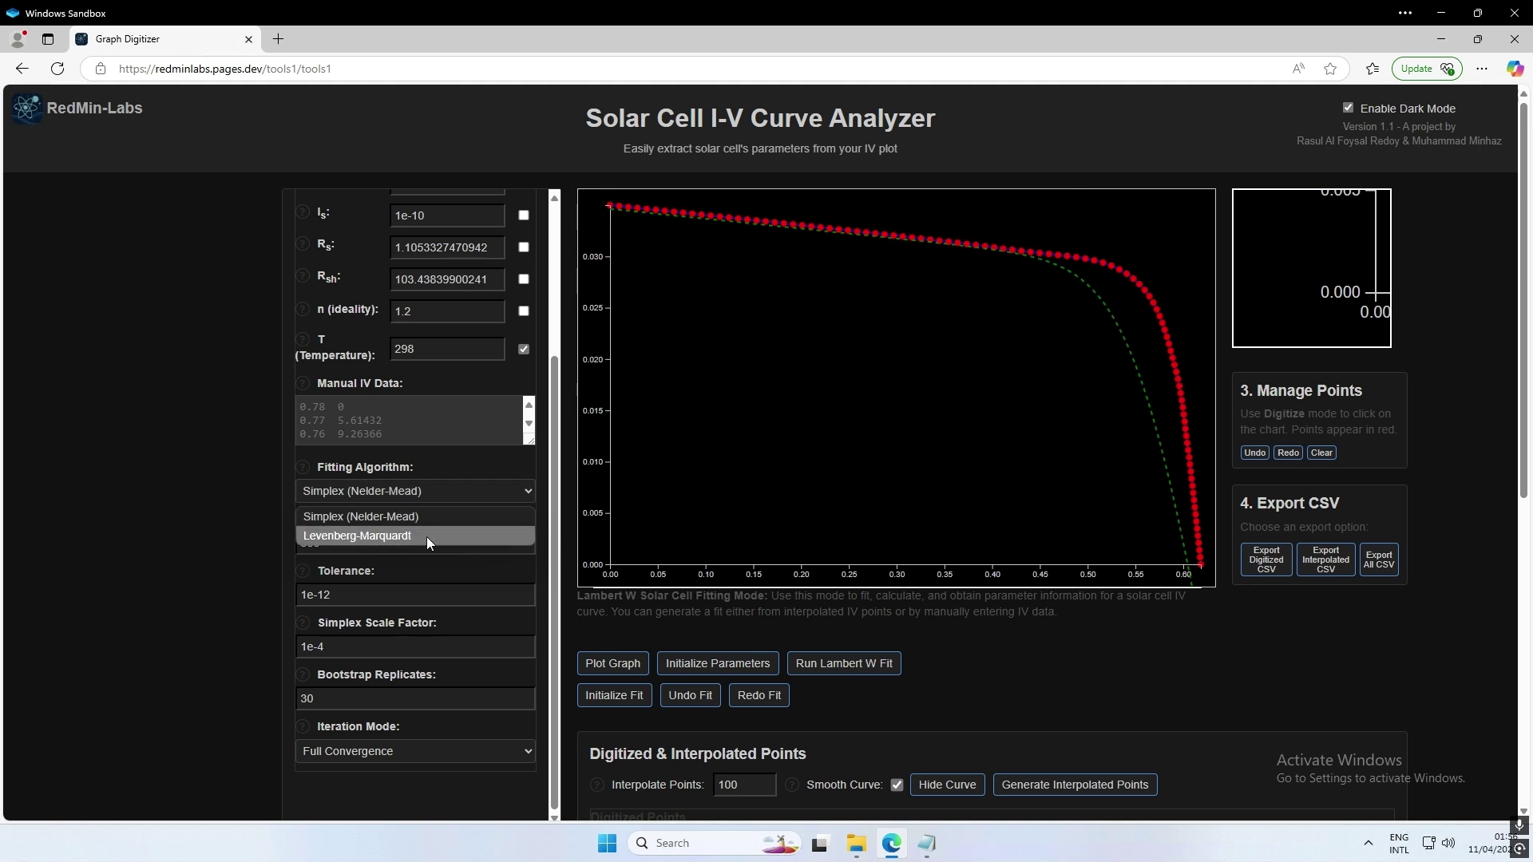
{"action": "left_click", "coordinate": [401, 515]}
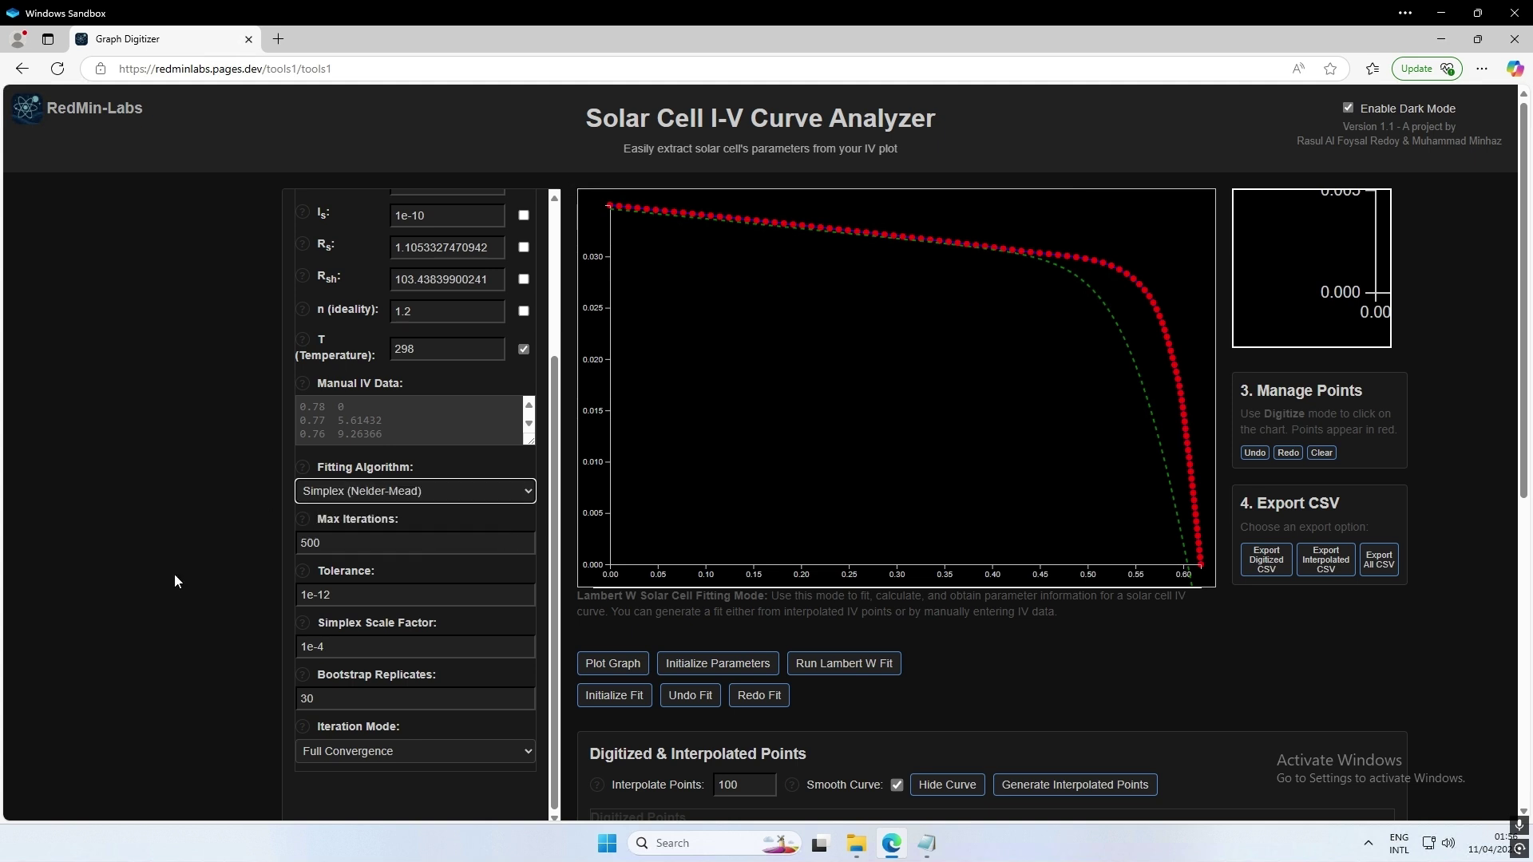
Review the bootstrap replicates setting and choose Full Convergence as the iteration mode.
{"action": "scroll", "coordinate": [171, 583], "scroll_direction": "down", "scroll_amount": 1}
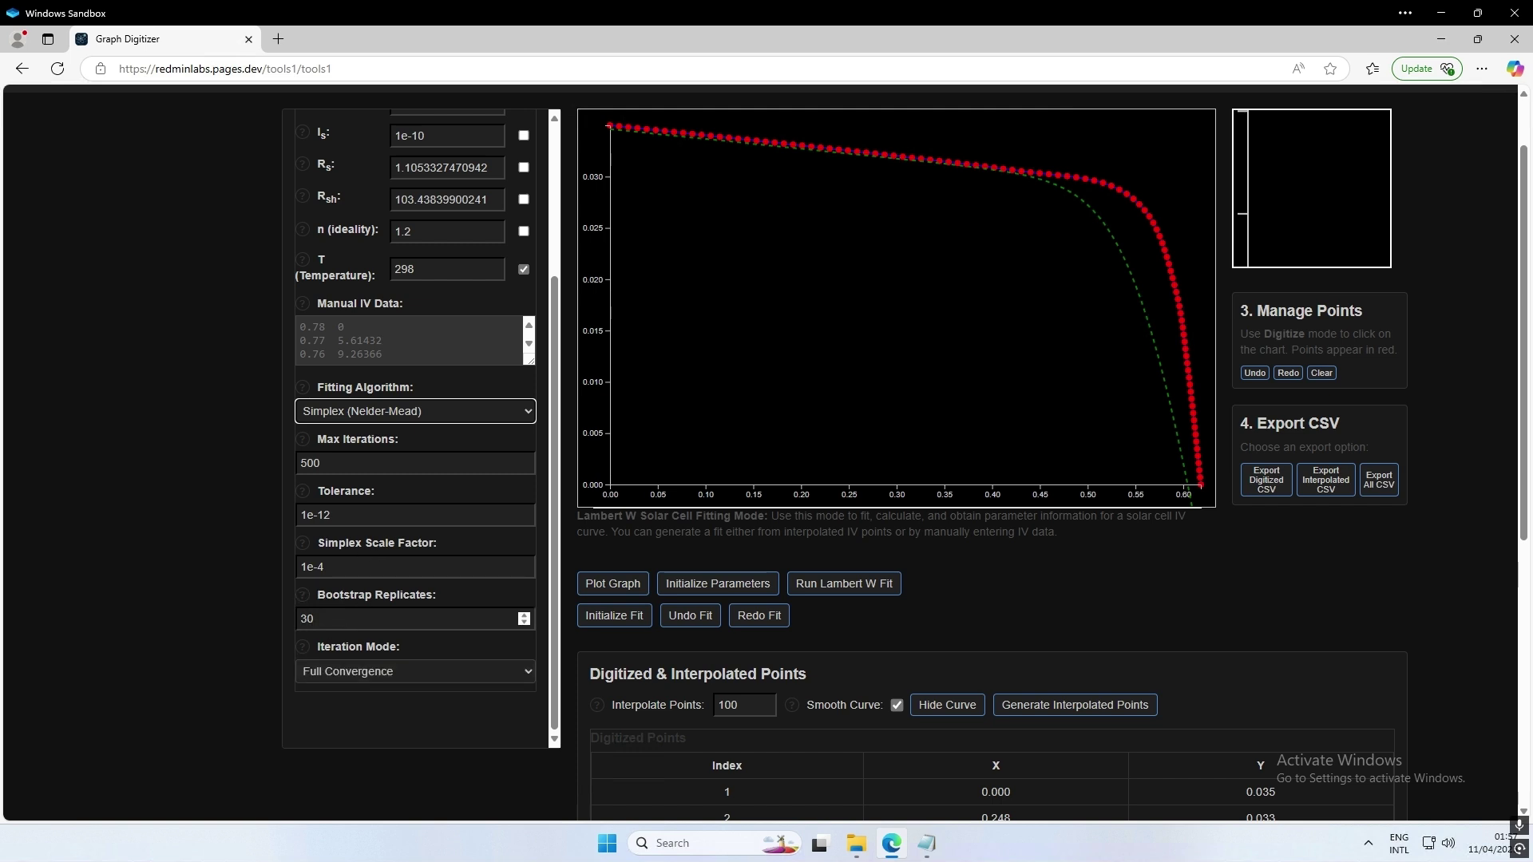
{"action": "left_click", "coordinate": [314, 619]}
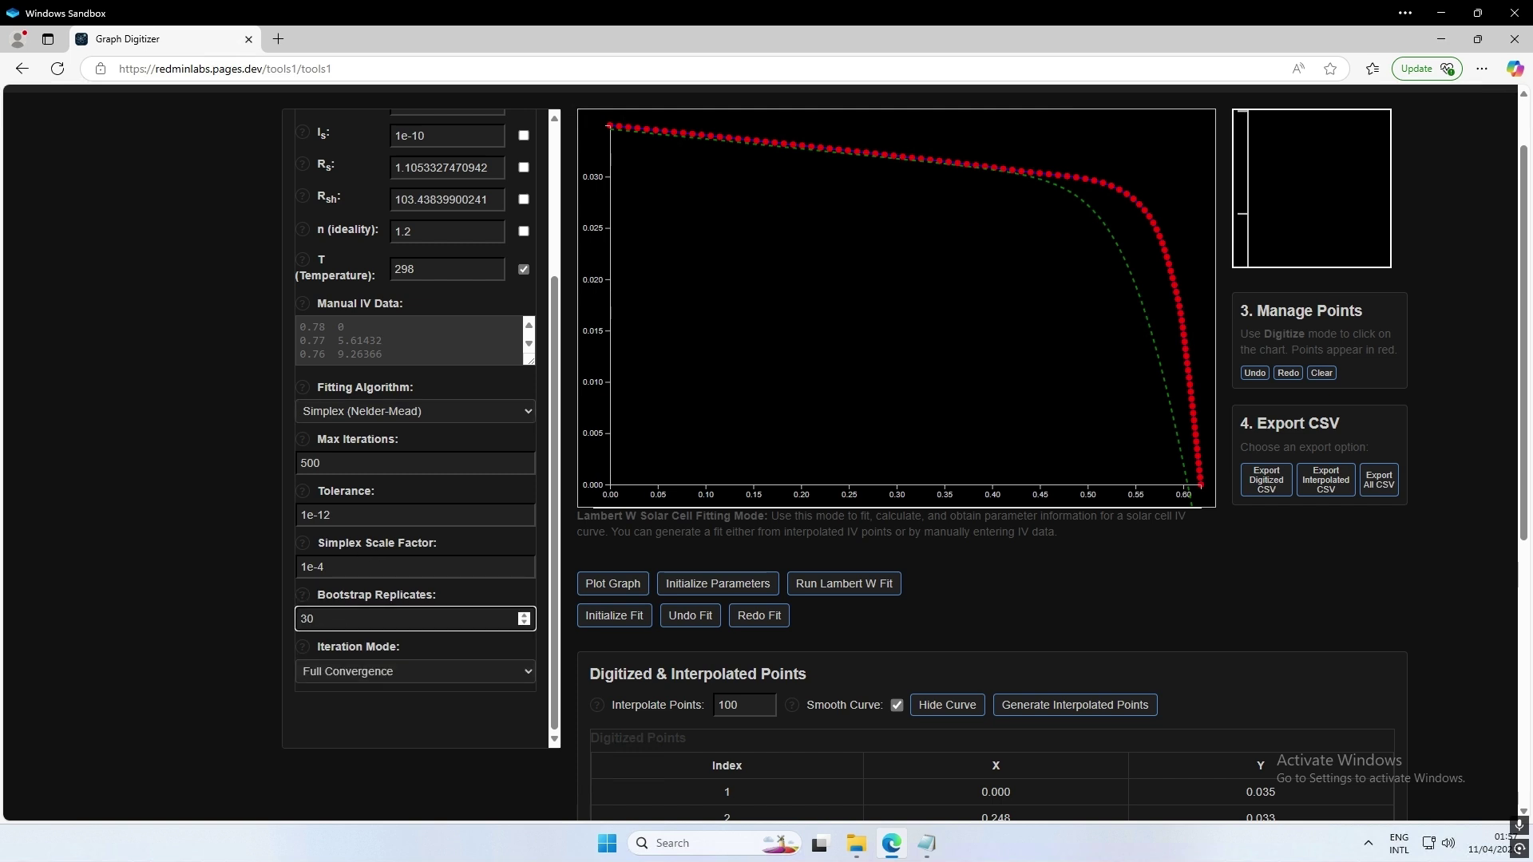
{"action": "left_click", "coordinate": [354, 715]}
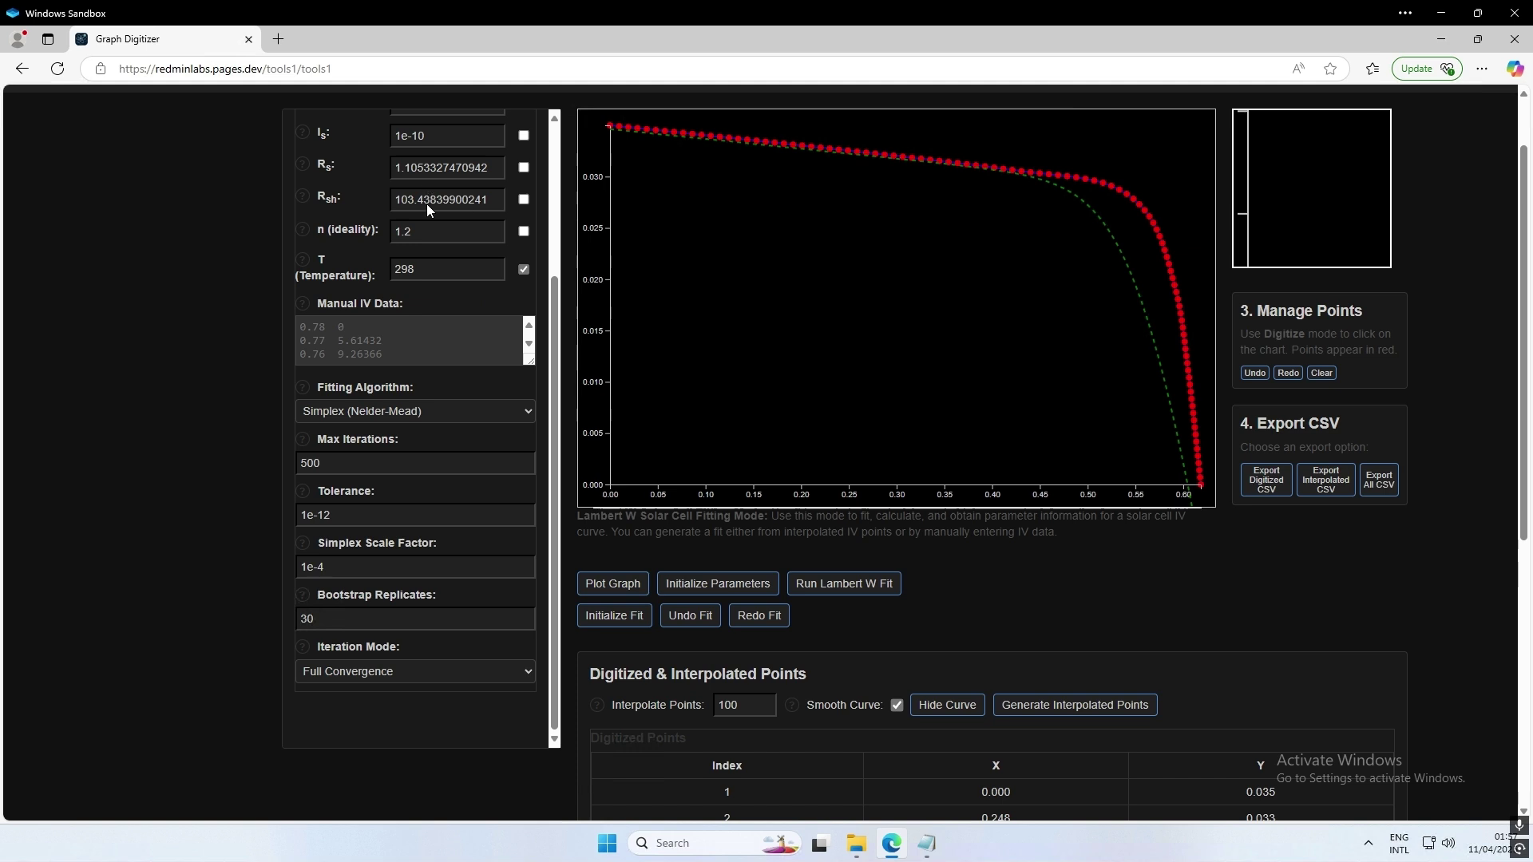
{"action": "scroll", "coordinate": [367, 320], "scroll_direction": "up", "scroll_amount": 2}
{"action": "scroll", "coordinate": [367, 383], "scroll_direction": "down", "scroll_amount": 2}
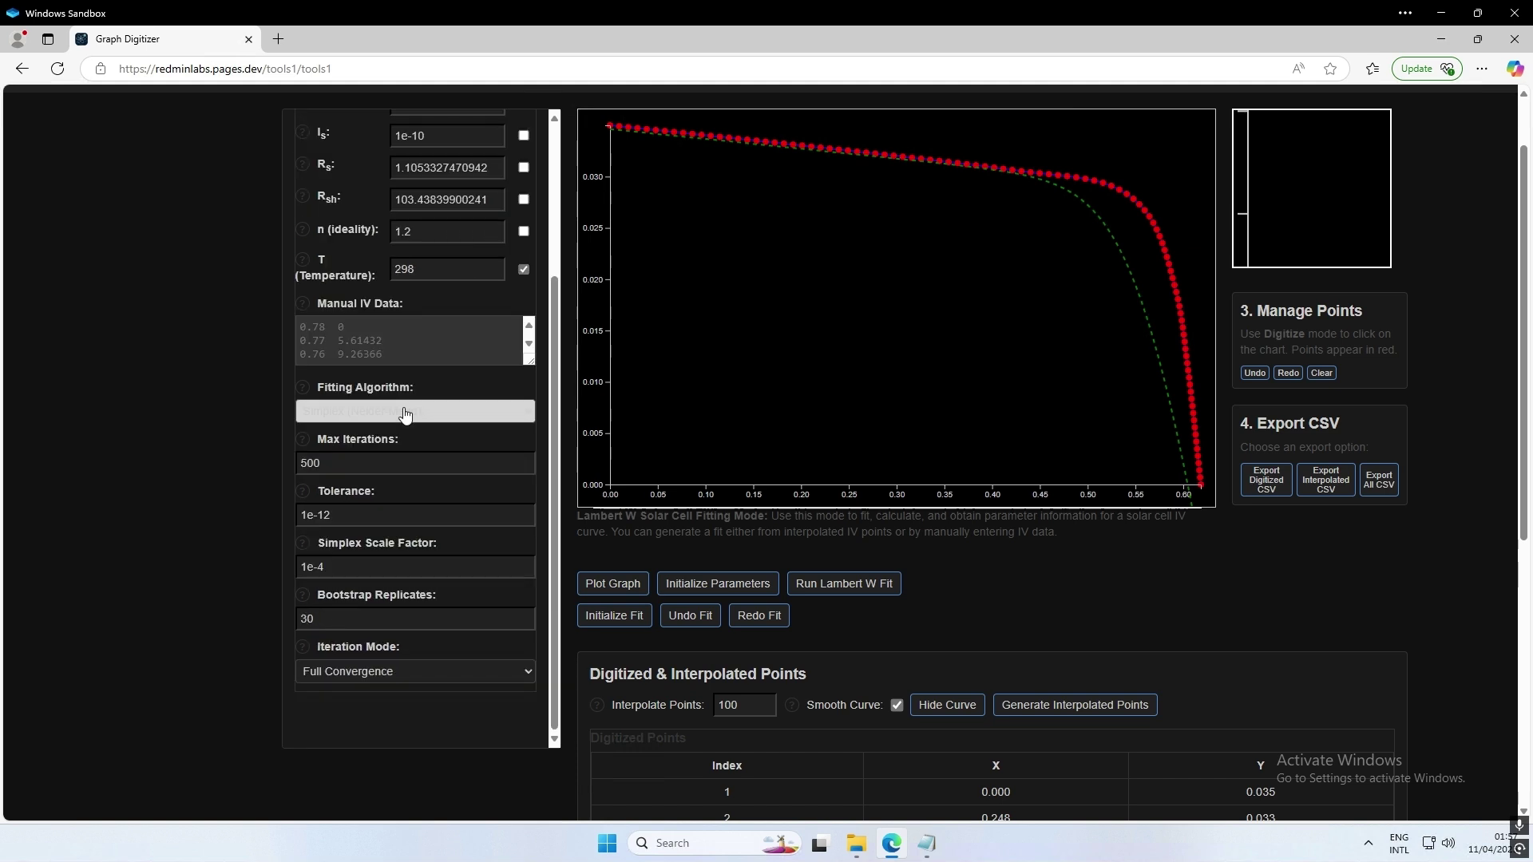
{"action": "left_click", "coordinate": [403, 676]}
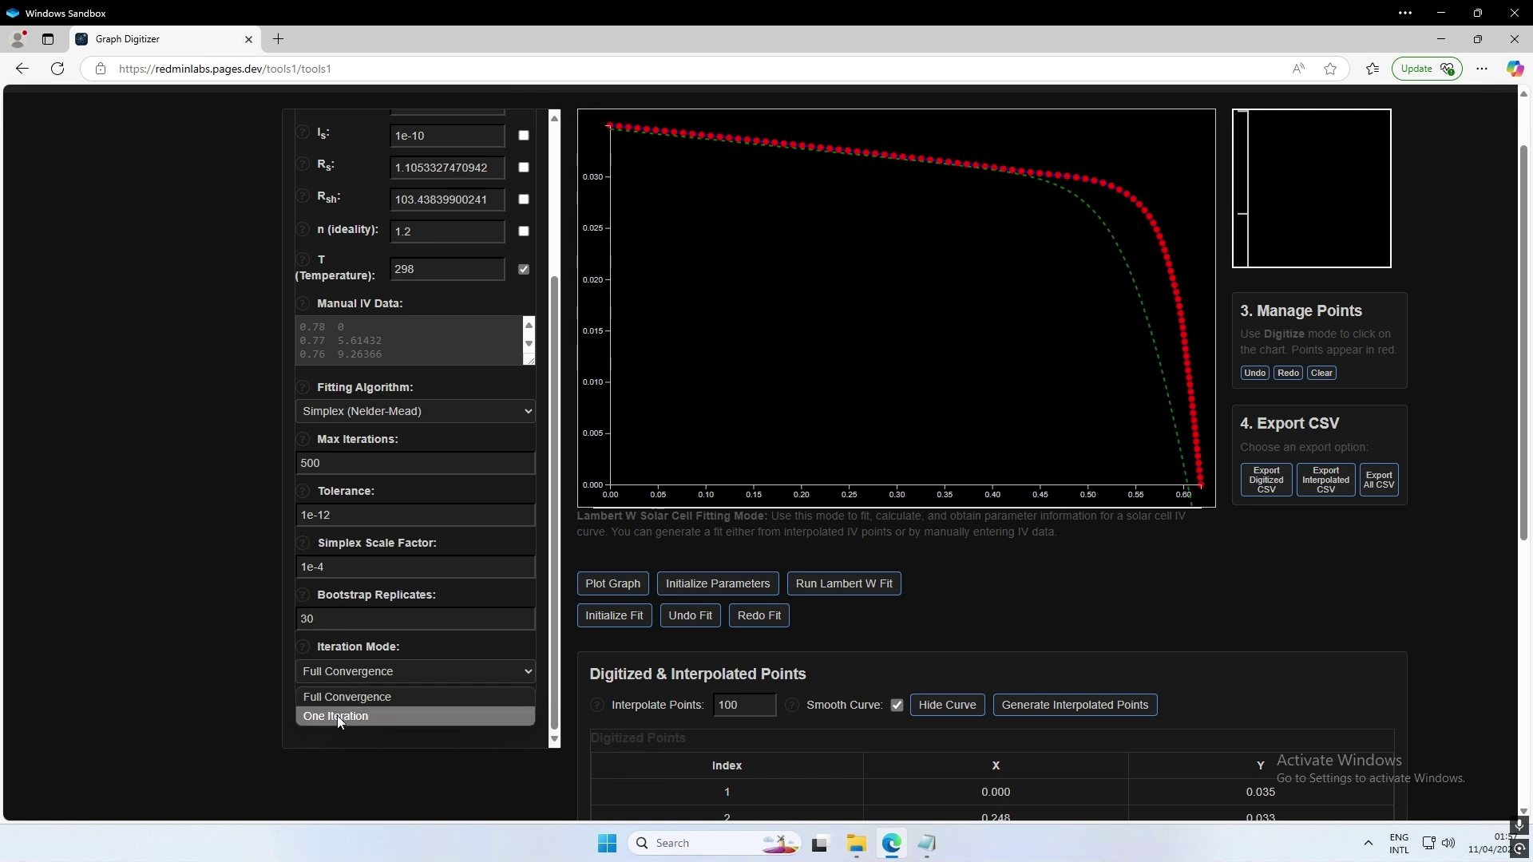
{"action": "left_click", "coordinate": [391, 697]}
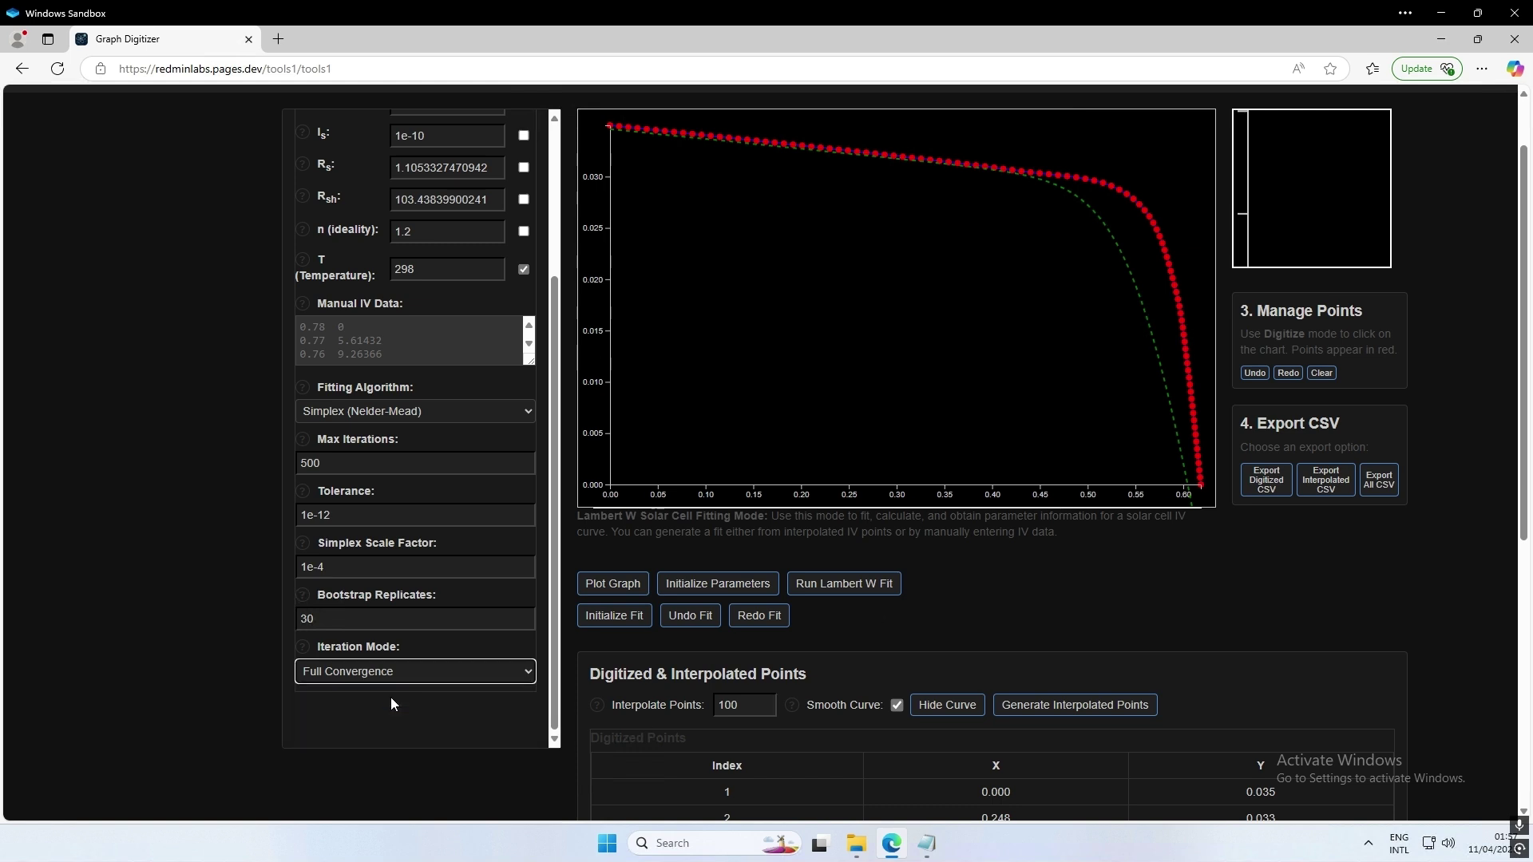
{"action": "left_click", "coordinate": [898, 621]}
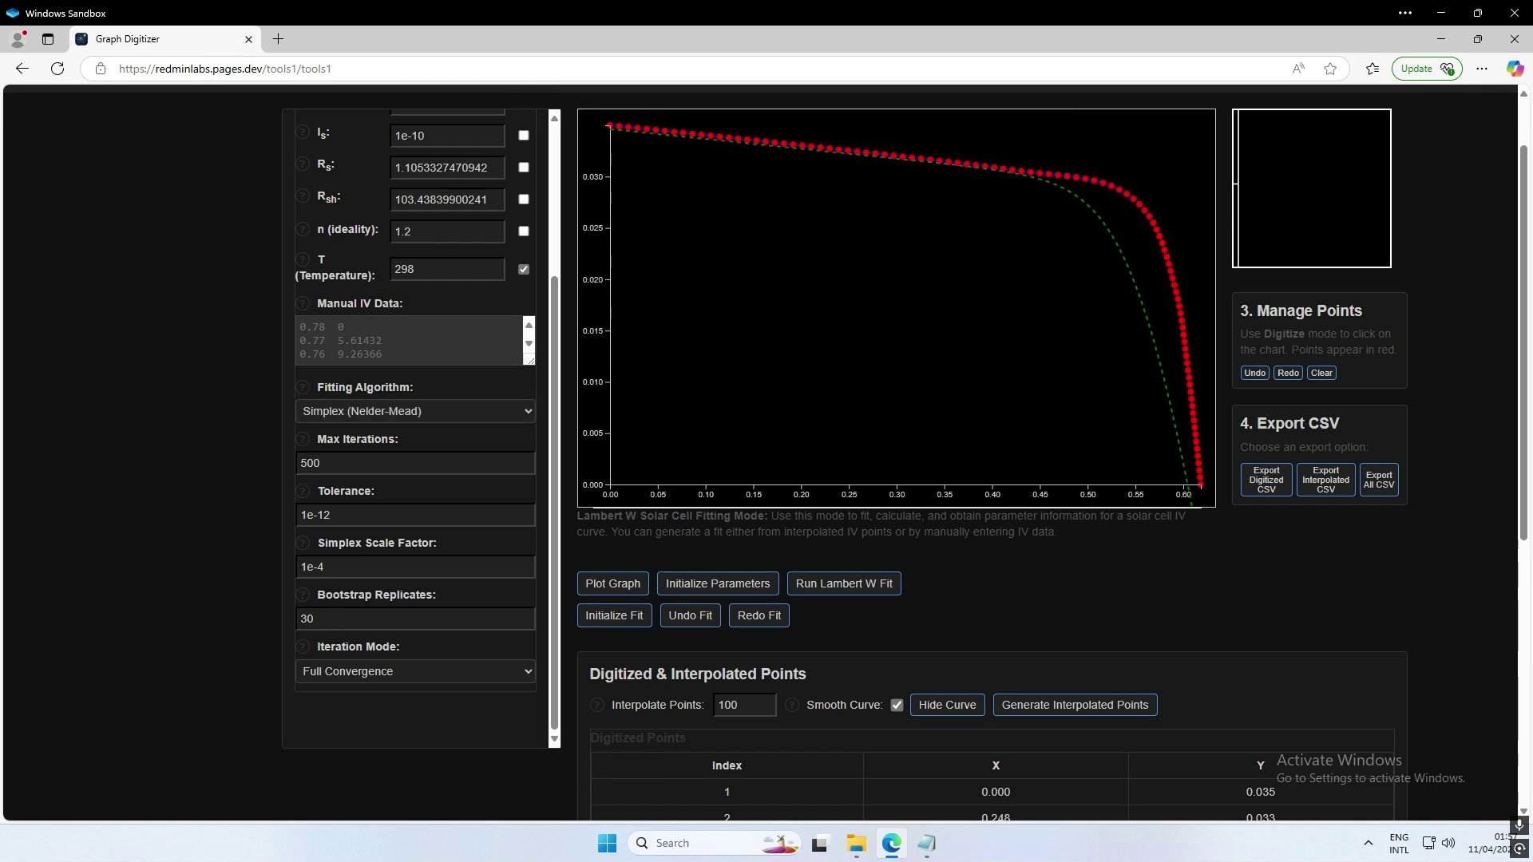
Run the Lambert W fit twice in succession on the plotted I-V curve.
{"action": "scroll", "coordinate": [438, 314], "scroll_direction": "up", "scroll_amount": 3}
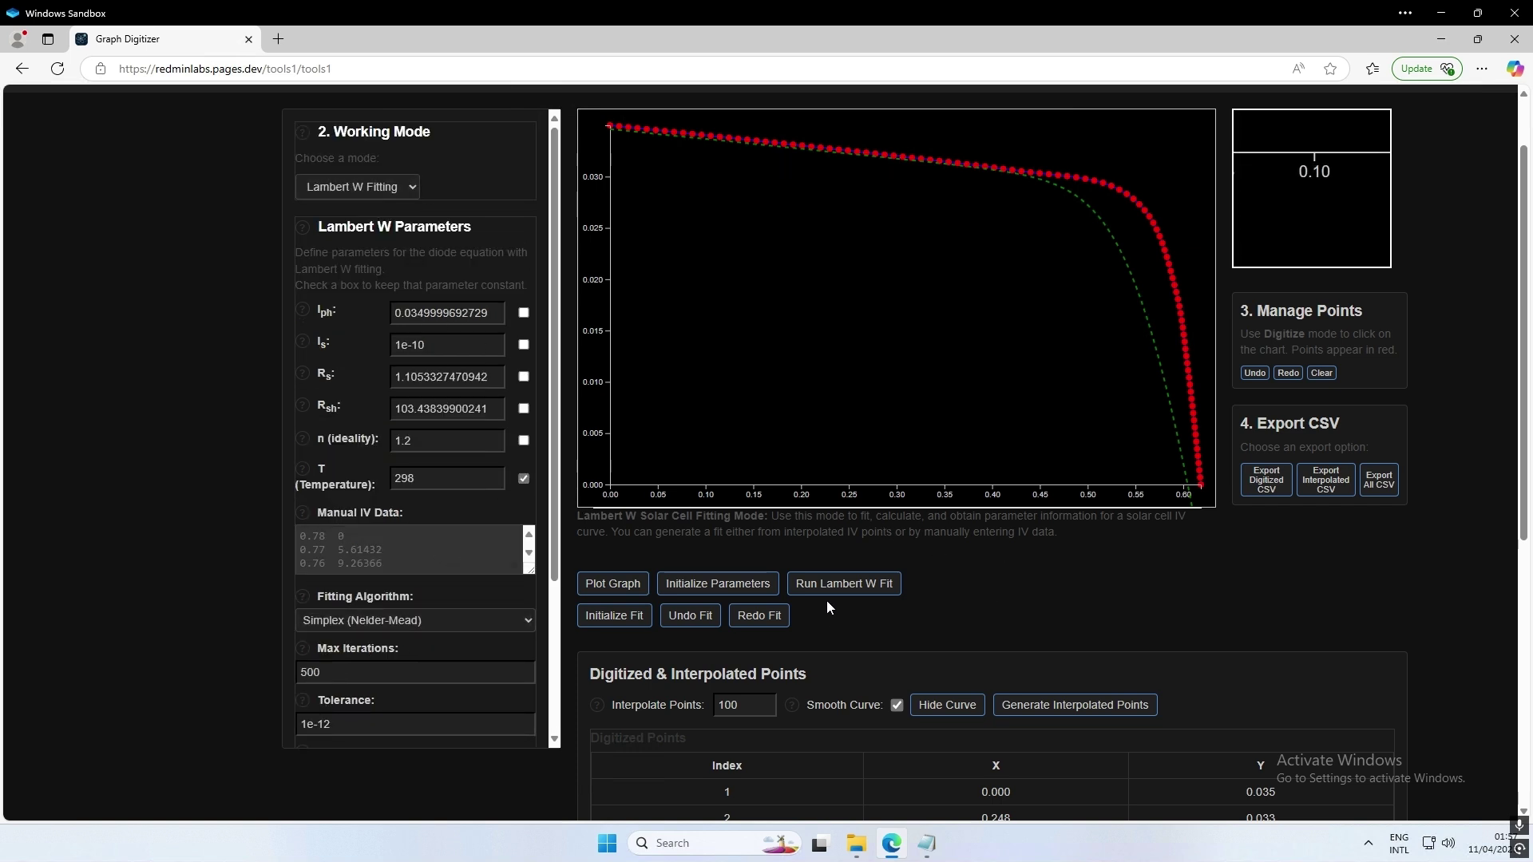
{"action": "left_click", "coordinate": [878, 592]}
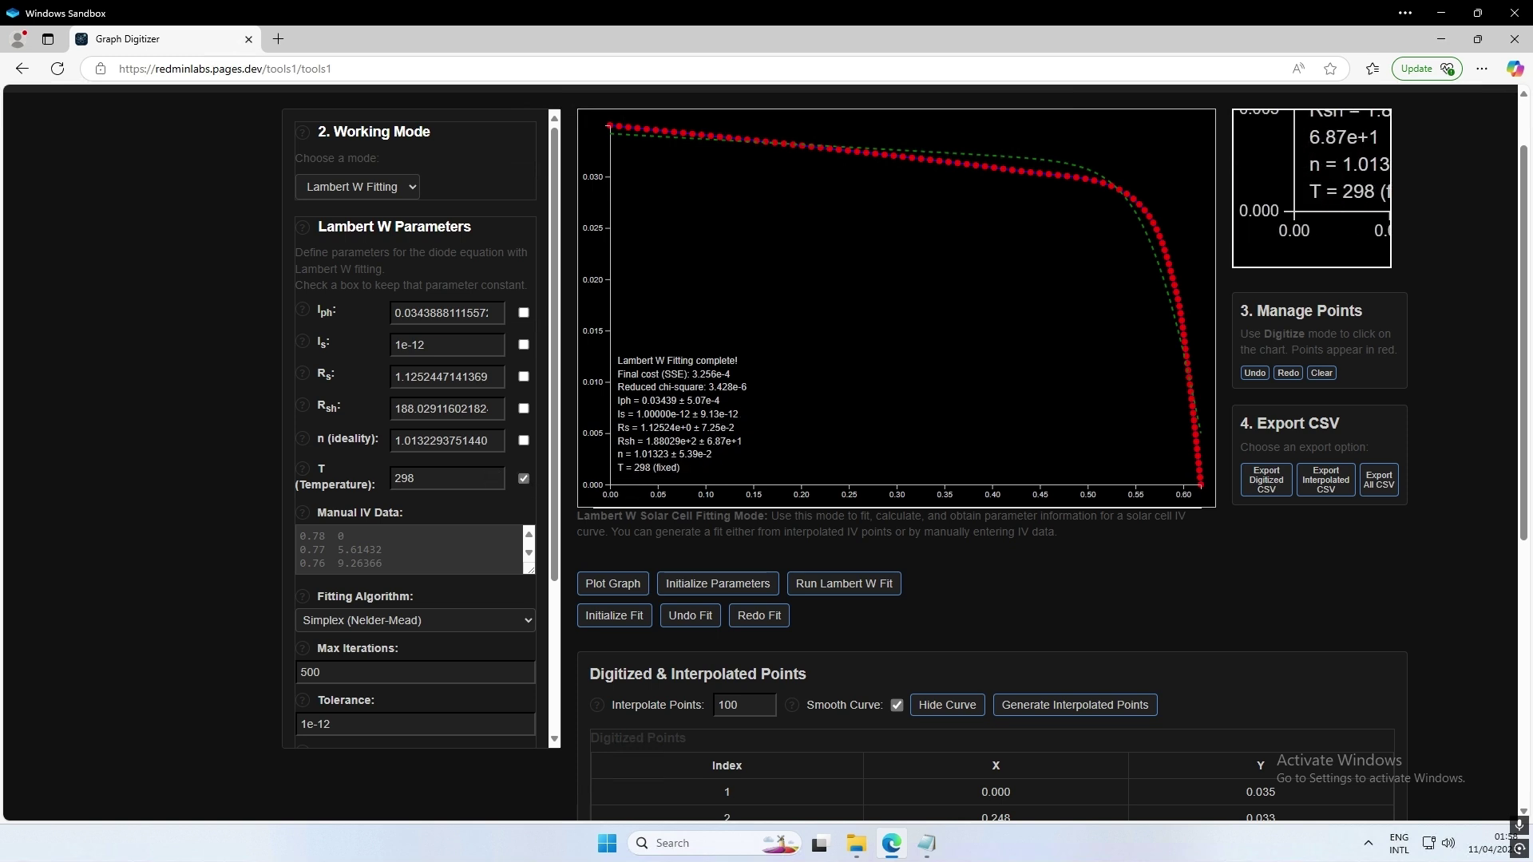
{"action": "left_click", "coordinate": [871, 586]}
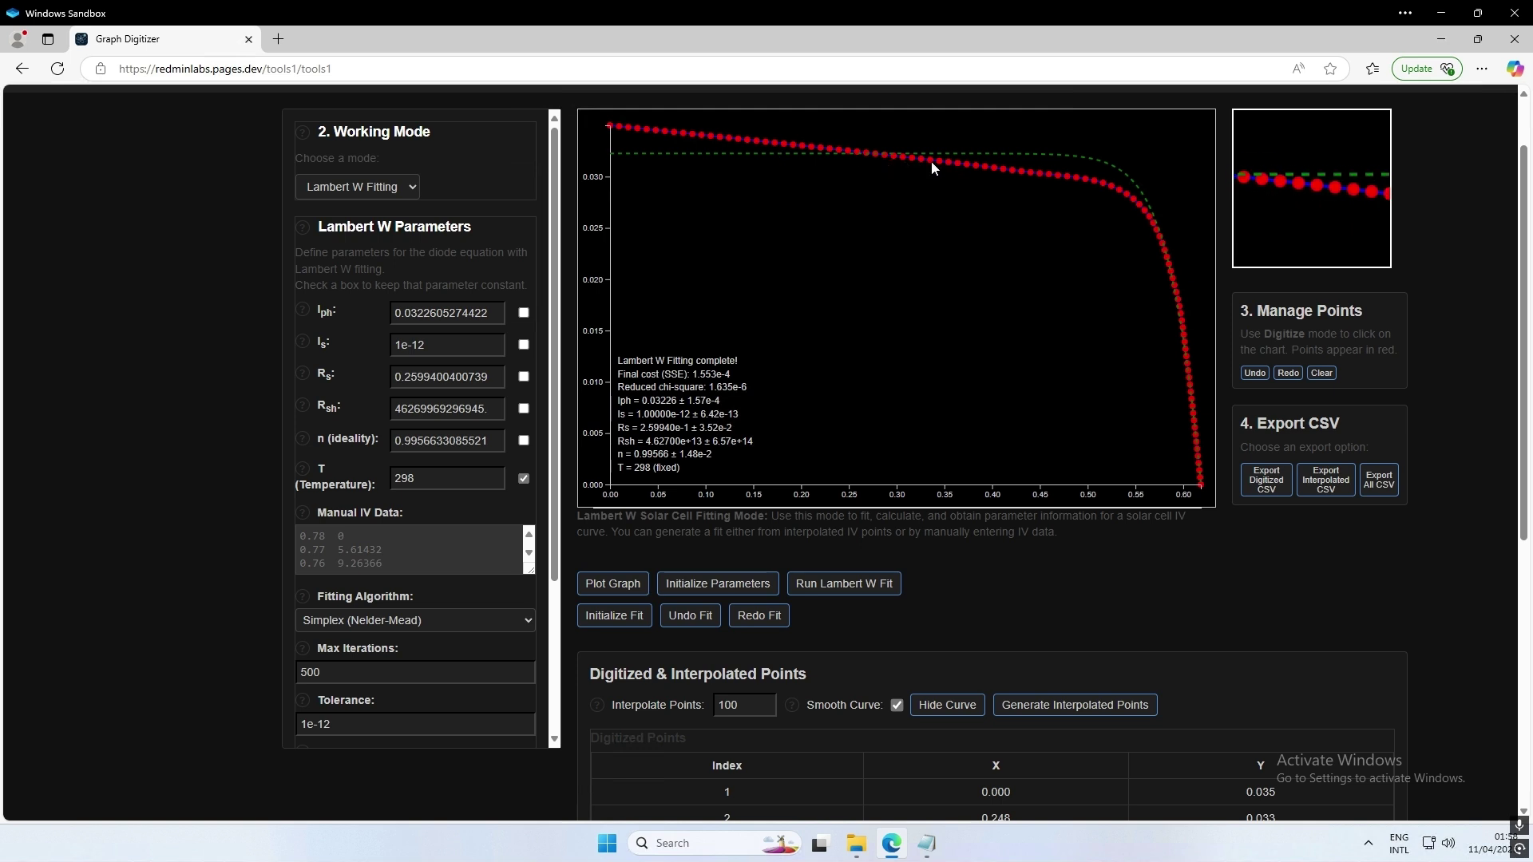
Set the maximum iterations to 1000 and rerun the Lambert W fit.
{"action": "double_click", "coordinate": [300, 672]}
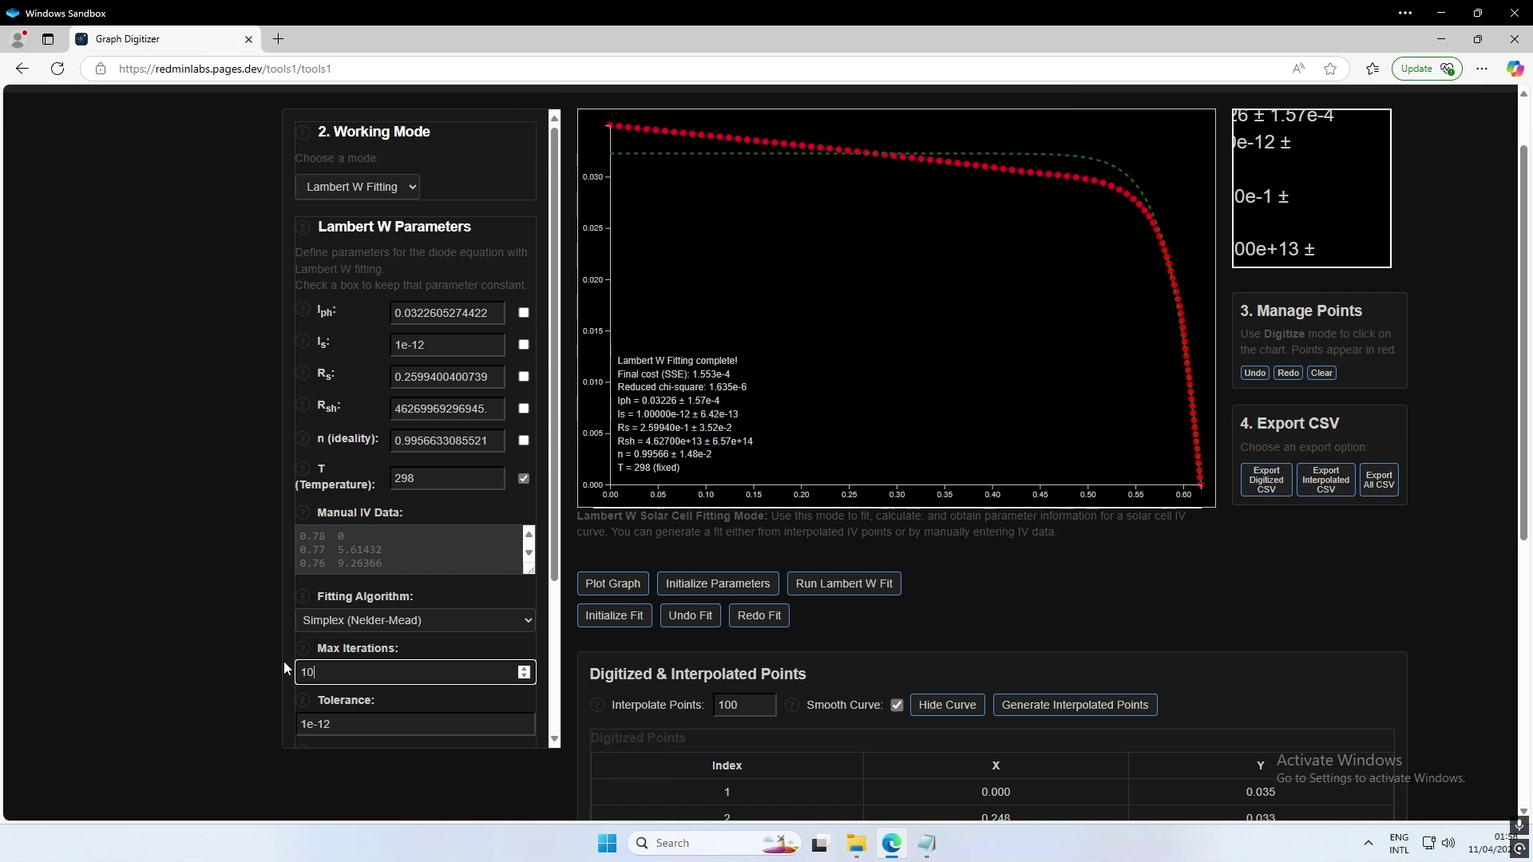
{"action": "type", "text": "1000"}
{"action": "left_click", "coordinate": [881, 583]}
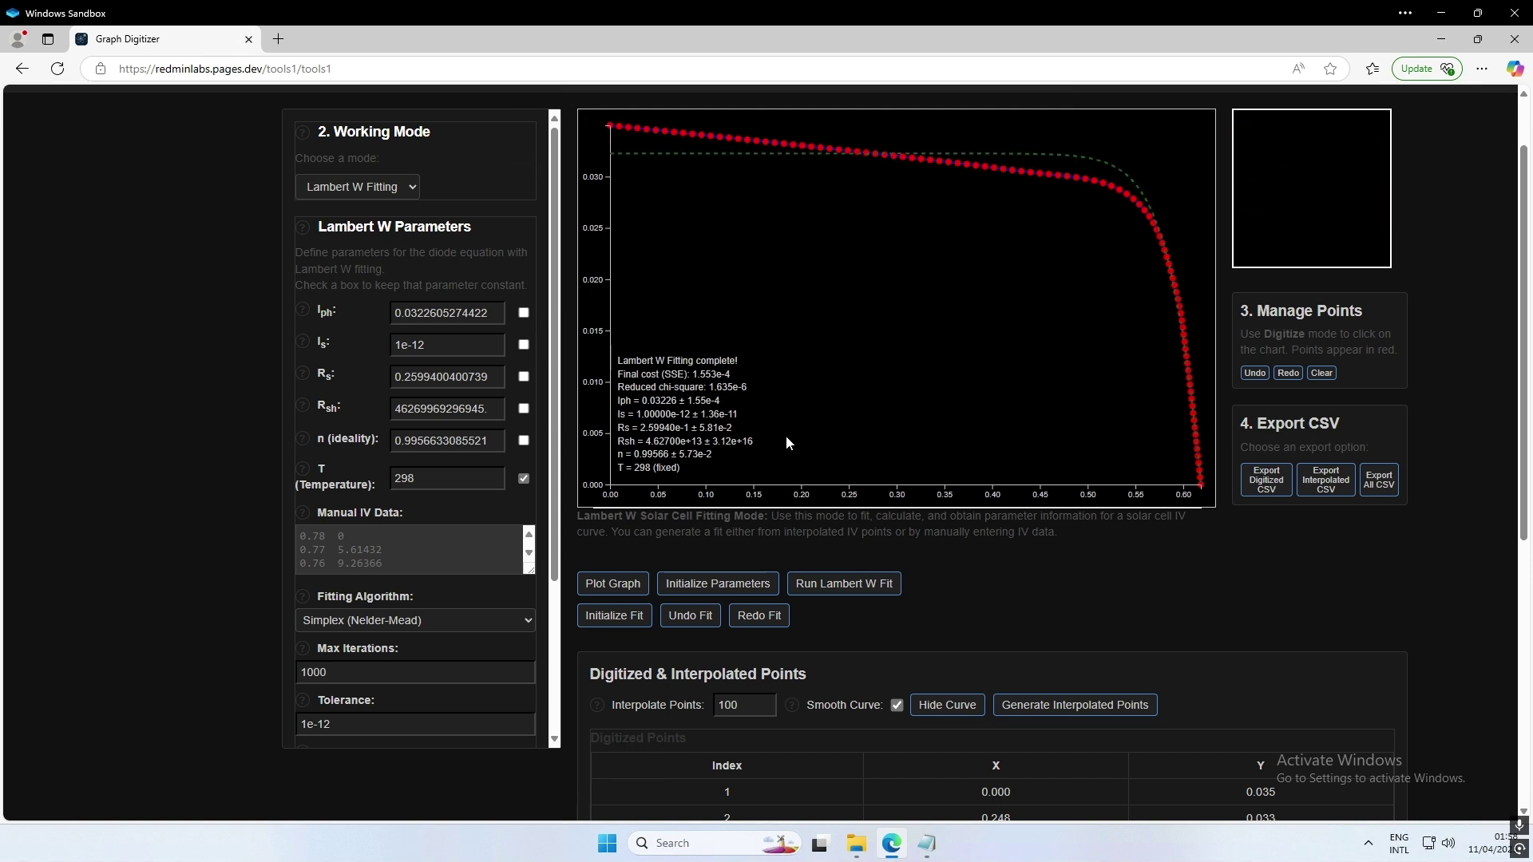
Undo and redo the last fit, and run the Lambert W fit once more.
{"action": "left_click", "coordinate": [699, 630]}
{"action": "left_click", "coordinate": [693, 615]}
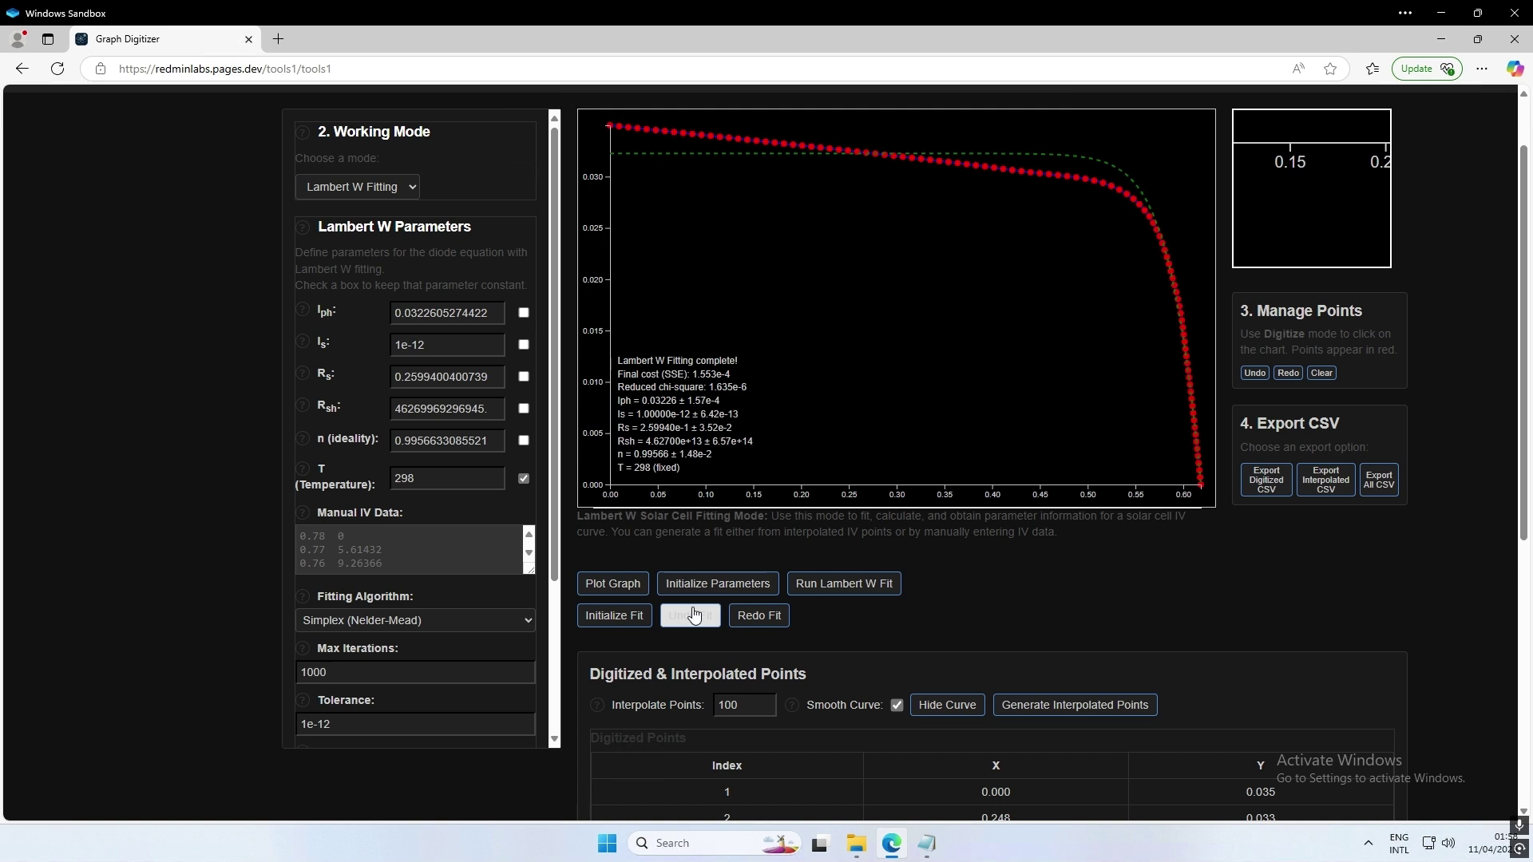
{"action": "left_click", "coordinate": [762, 628]}
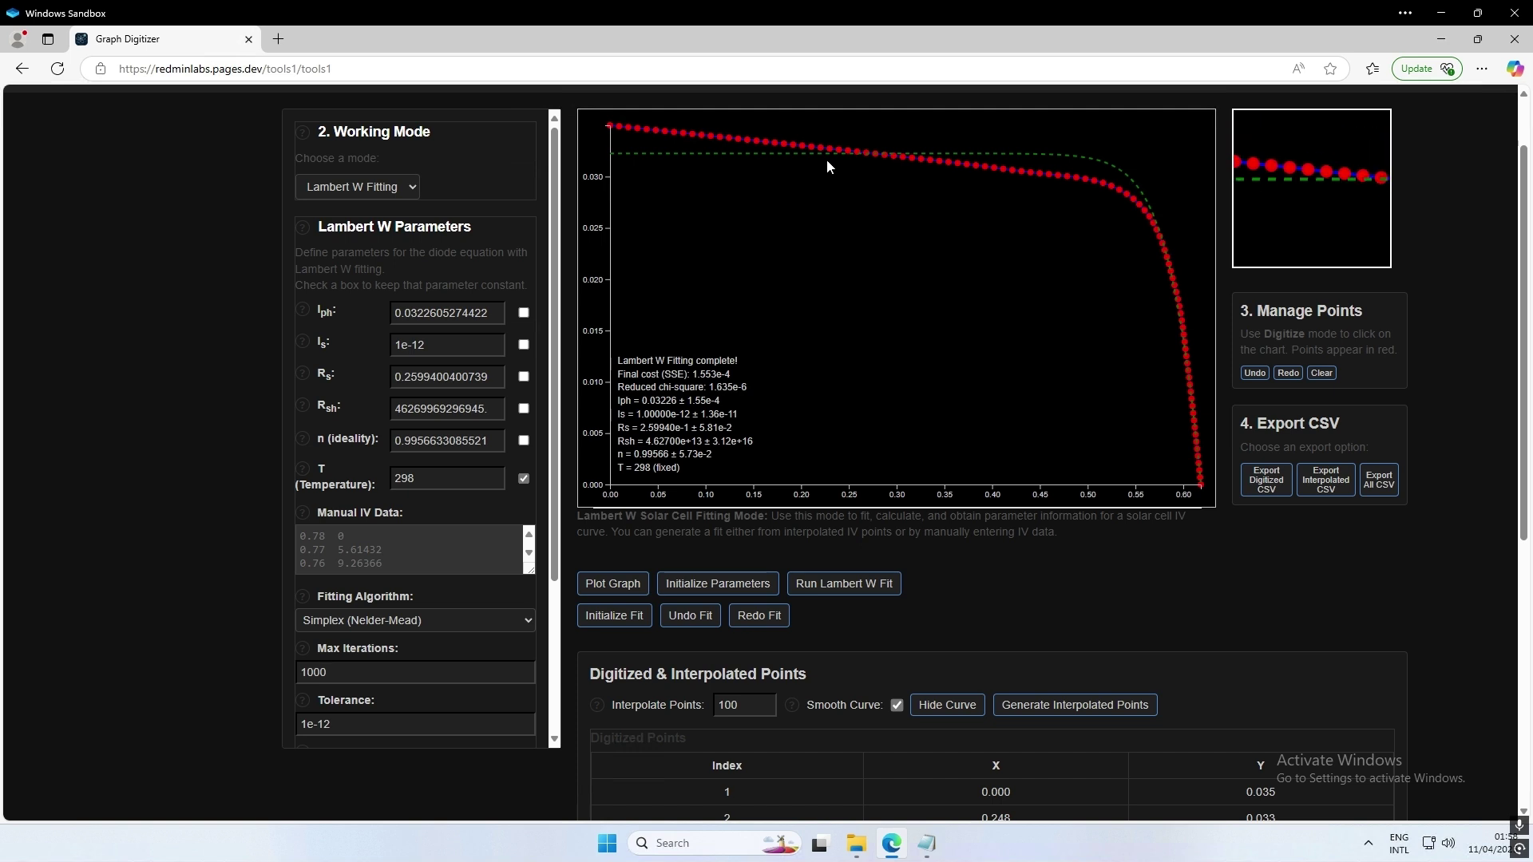
{"action": "left_click", "coordinate": [872, 592]}
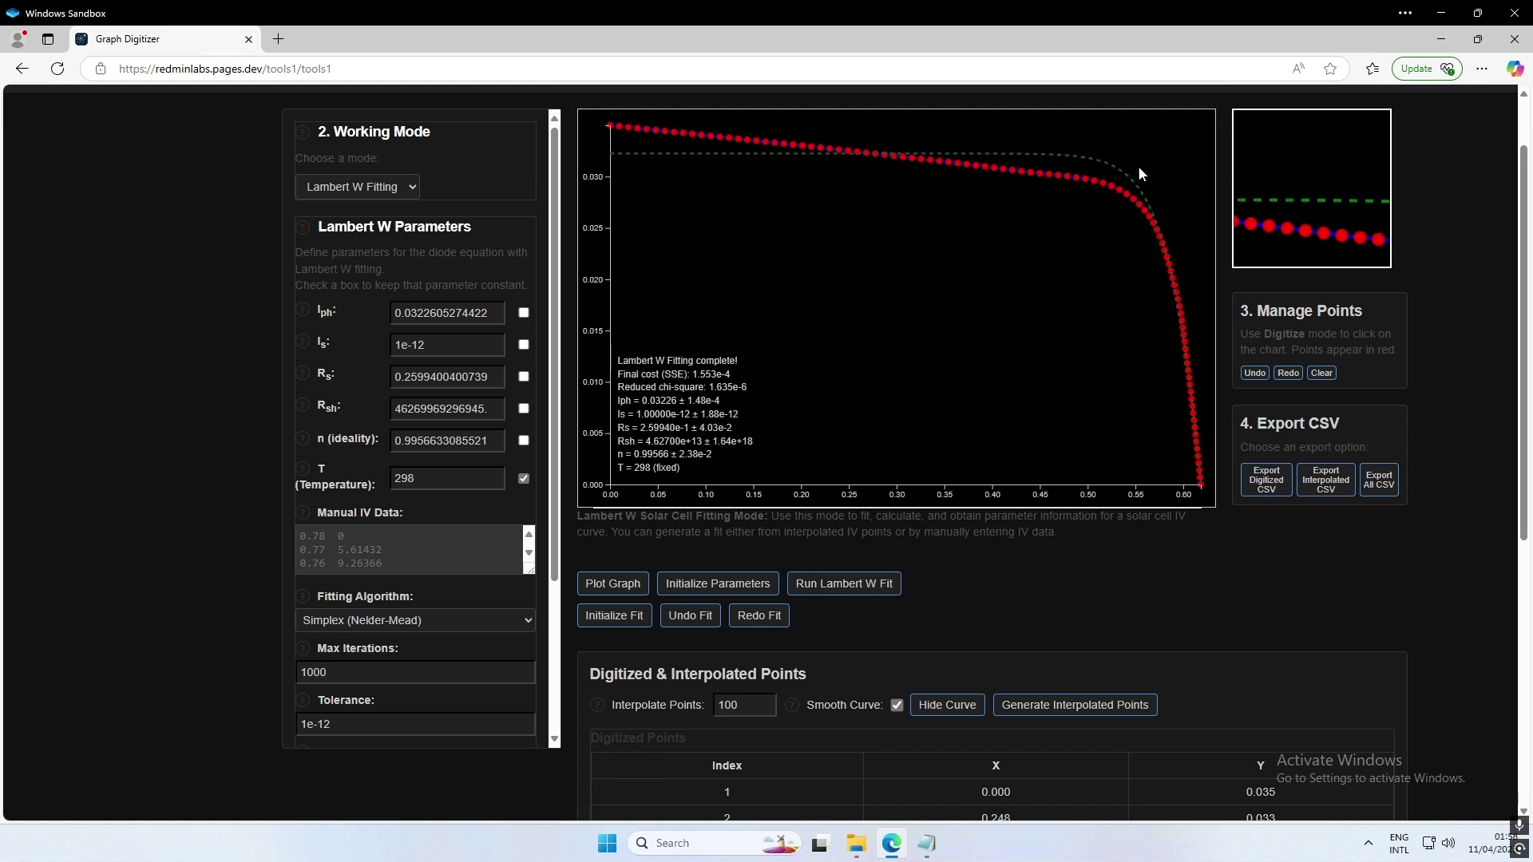
Reset the current fit and rerun the Lambert W fit from freshly initialized parameters.
{"action": "left_click", "coordinate": [705, 615]}
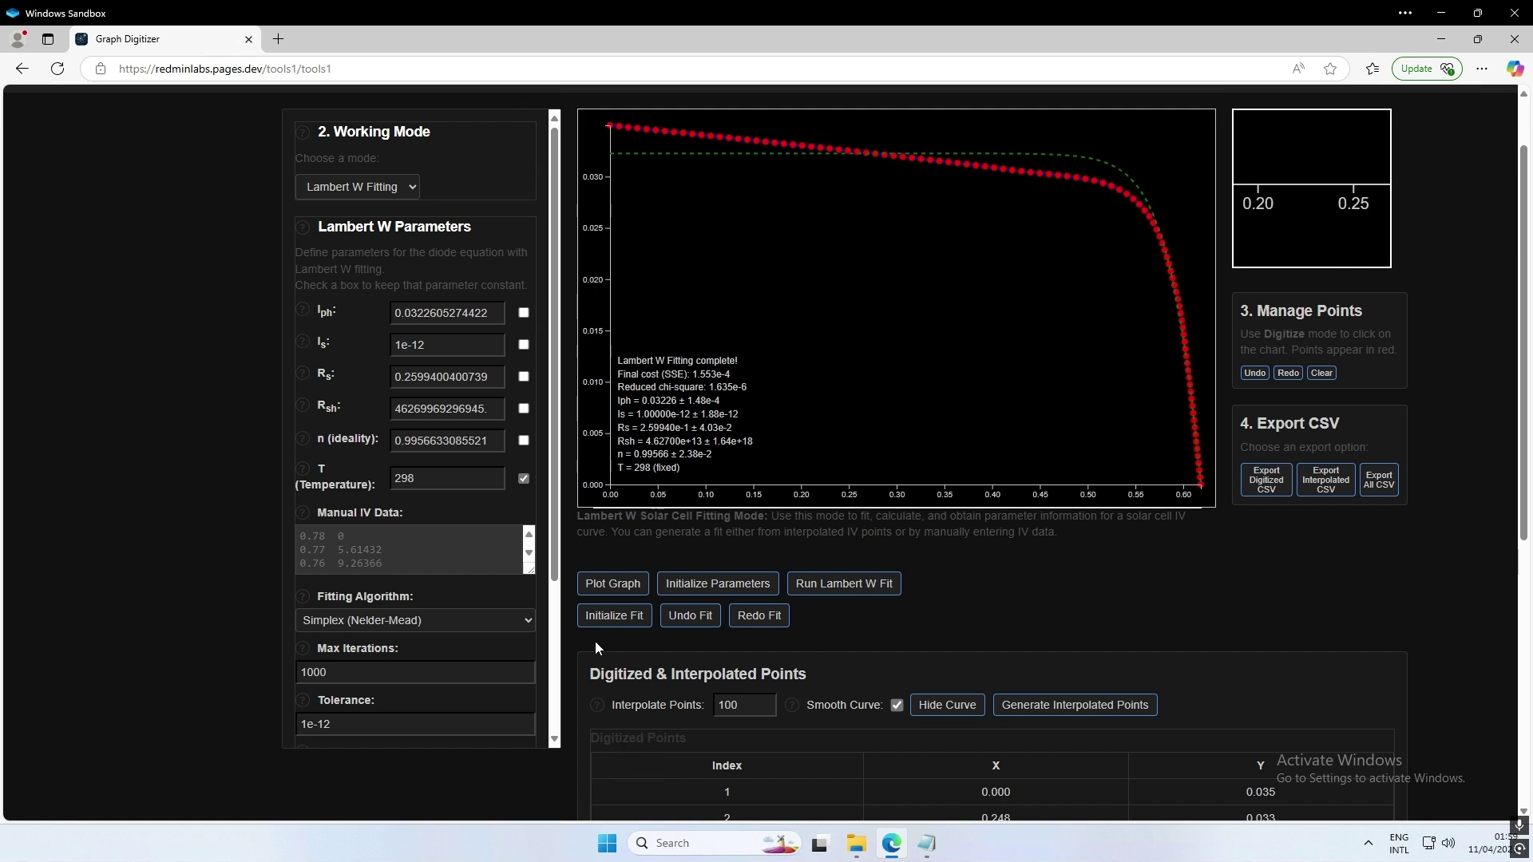
{"action": "left_click", "coordinate": [623, 627]}
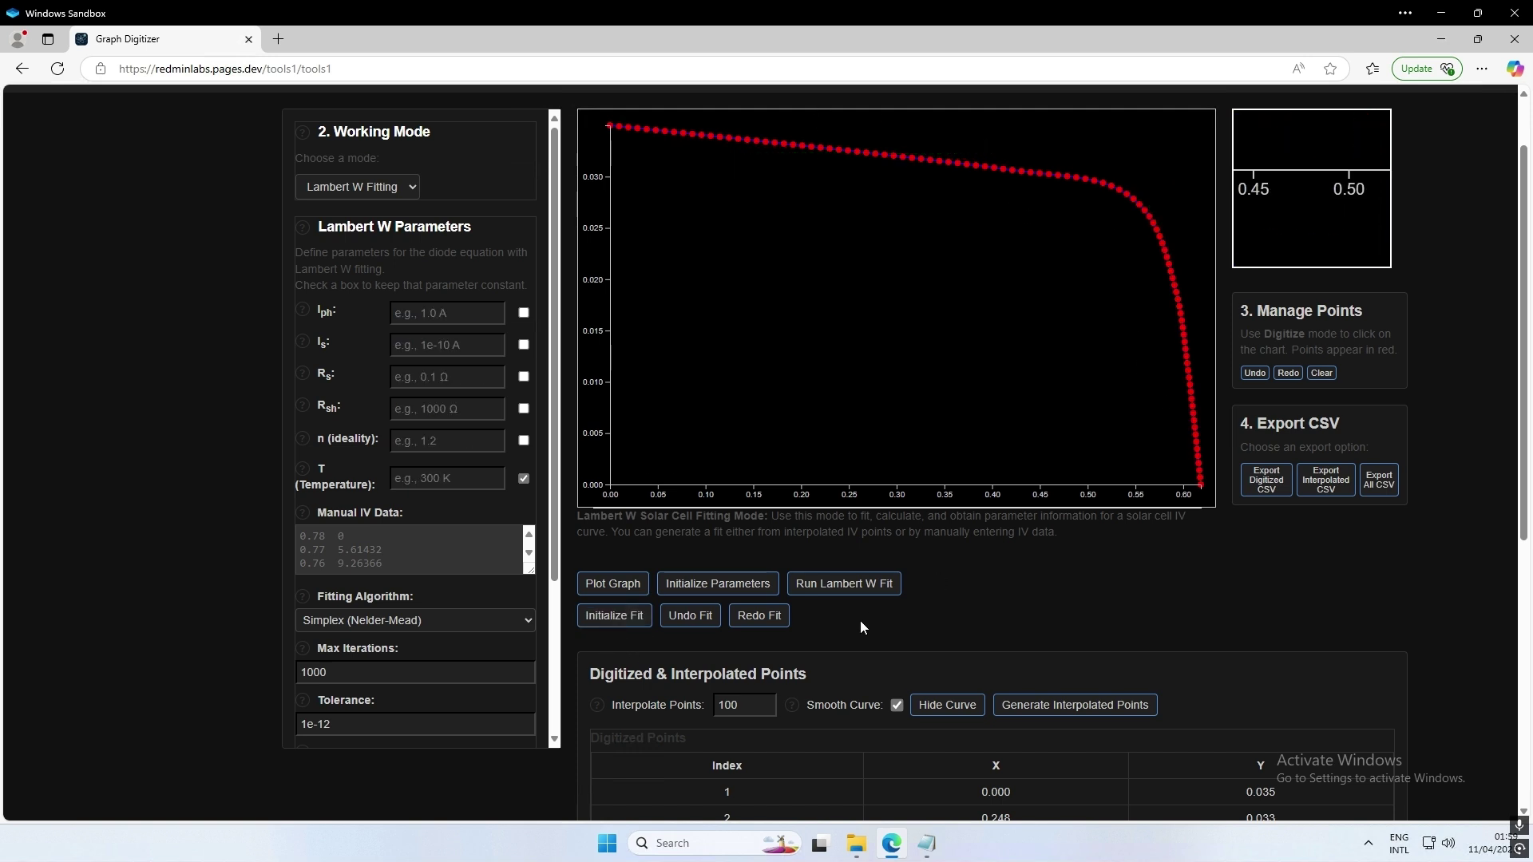
{"action": "left_click", "coordinate": [743, 583]}
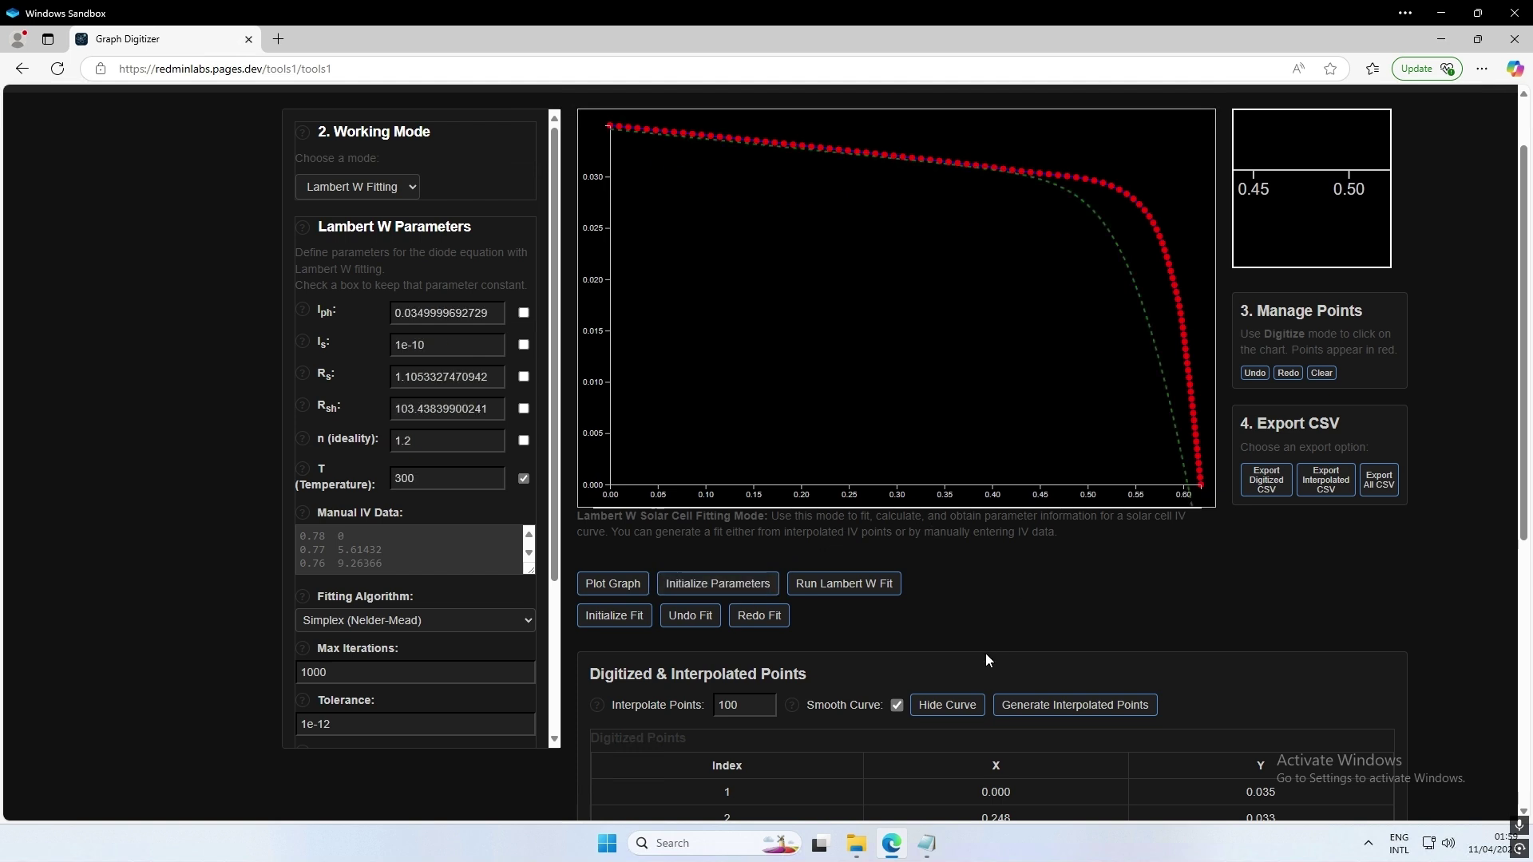
{"action": "left_click", "coordinate": [836, 584]}
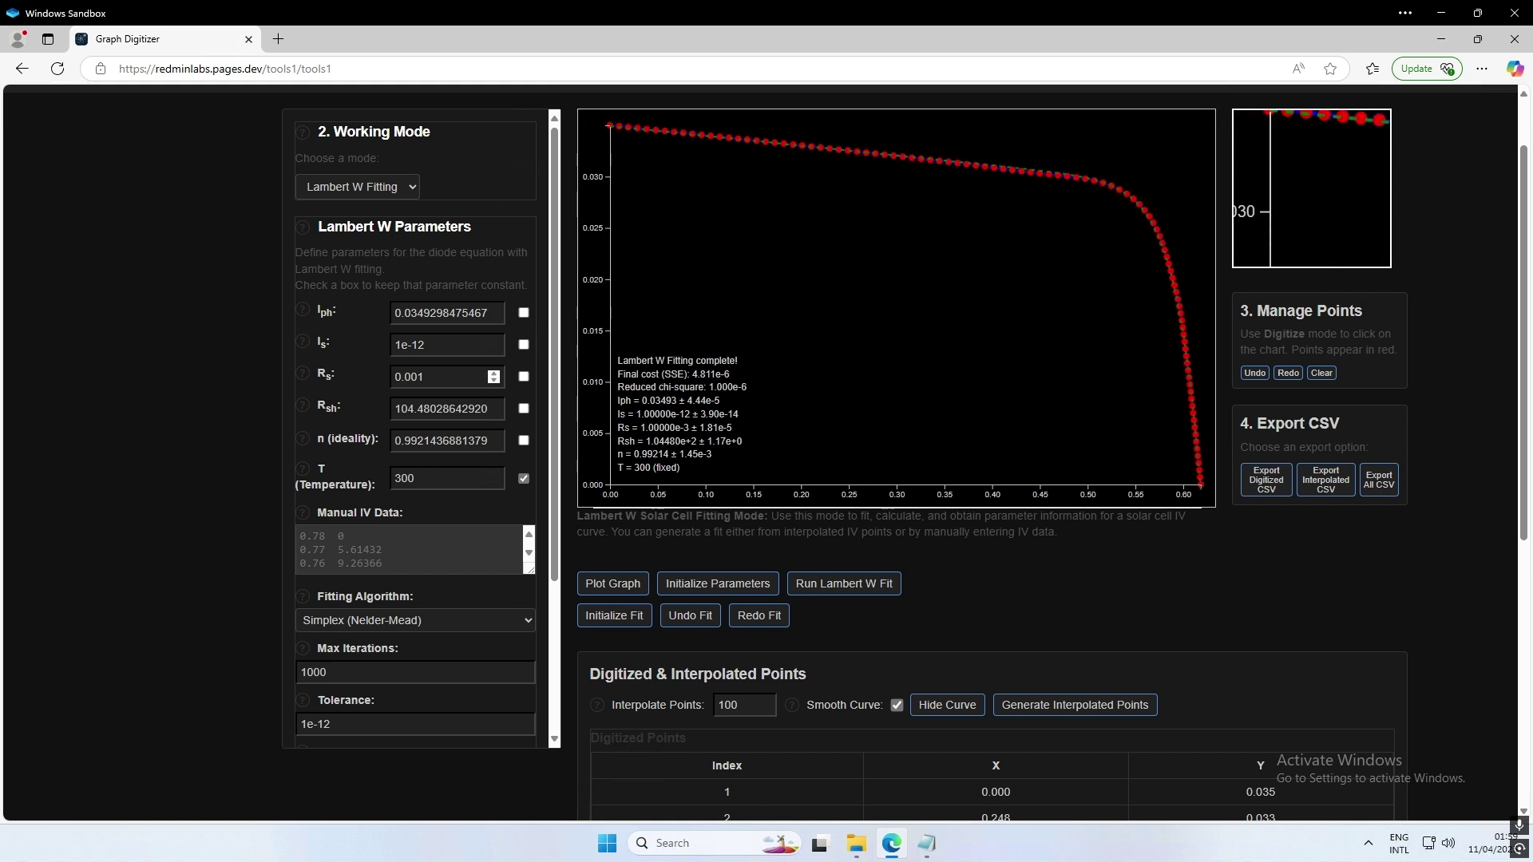
Examine the fitted Lambert W parameters, checking the photocurrent, saturation current, series resistance, shunt resistance and temperature values.
{"action": "left_click", "coordinate": [447, 345]}
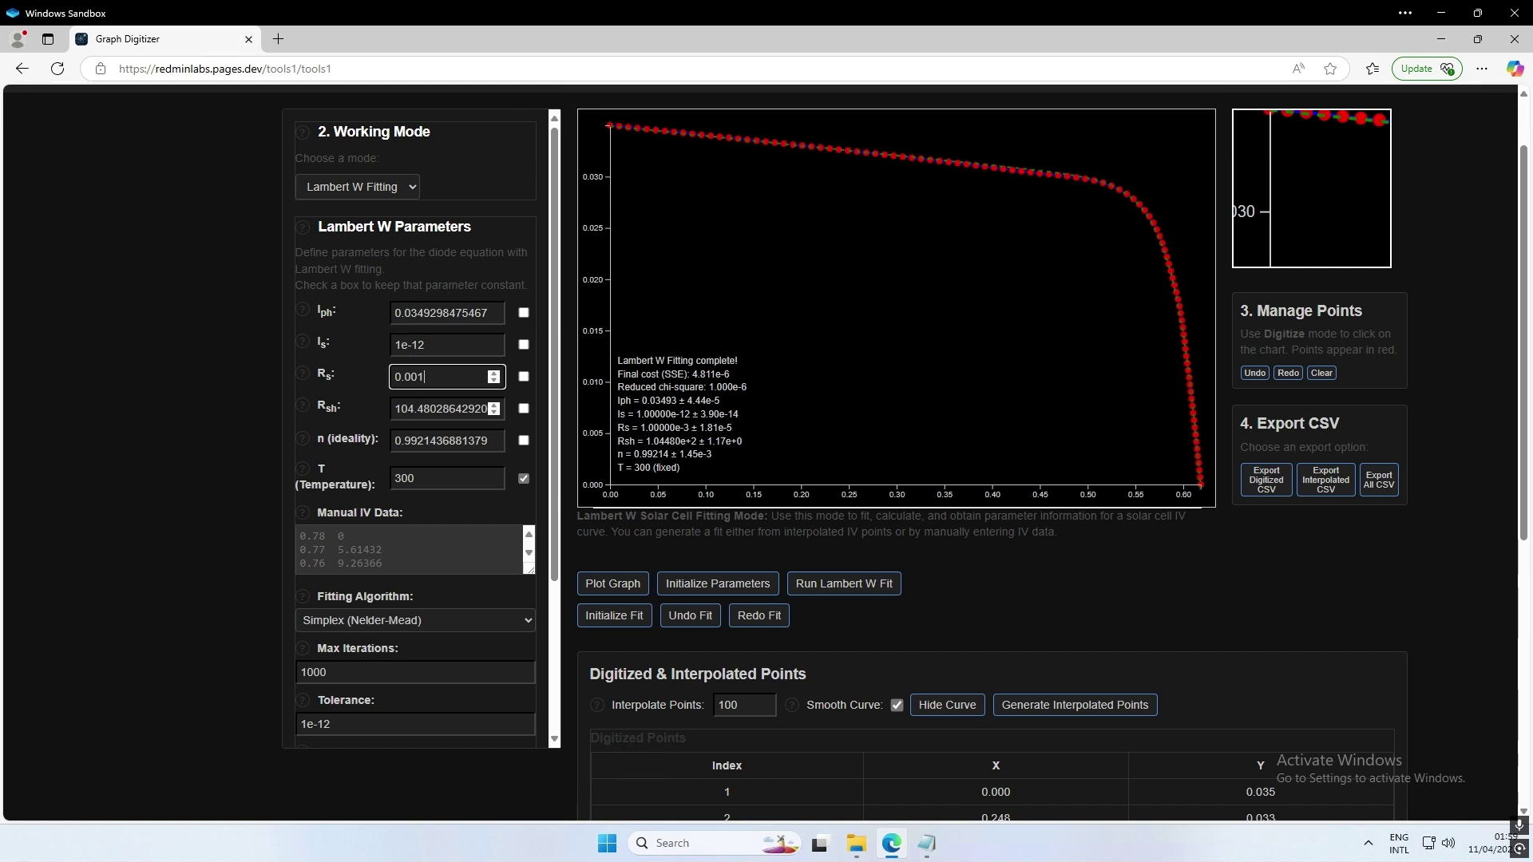
{"action": "left_click", "coordinate": [447, 478]}
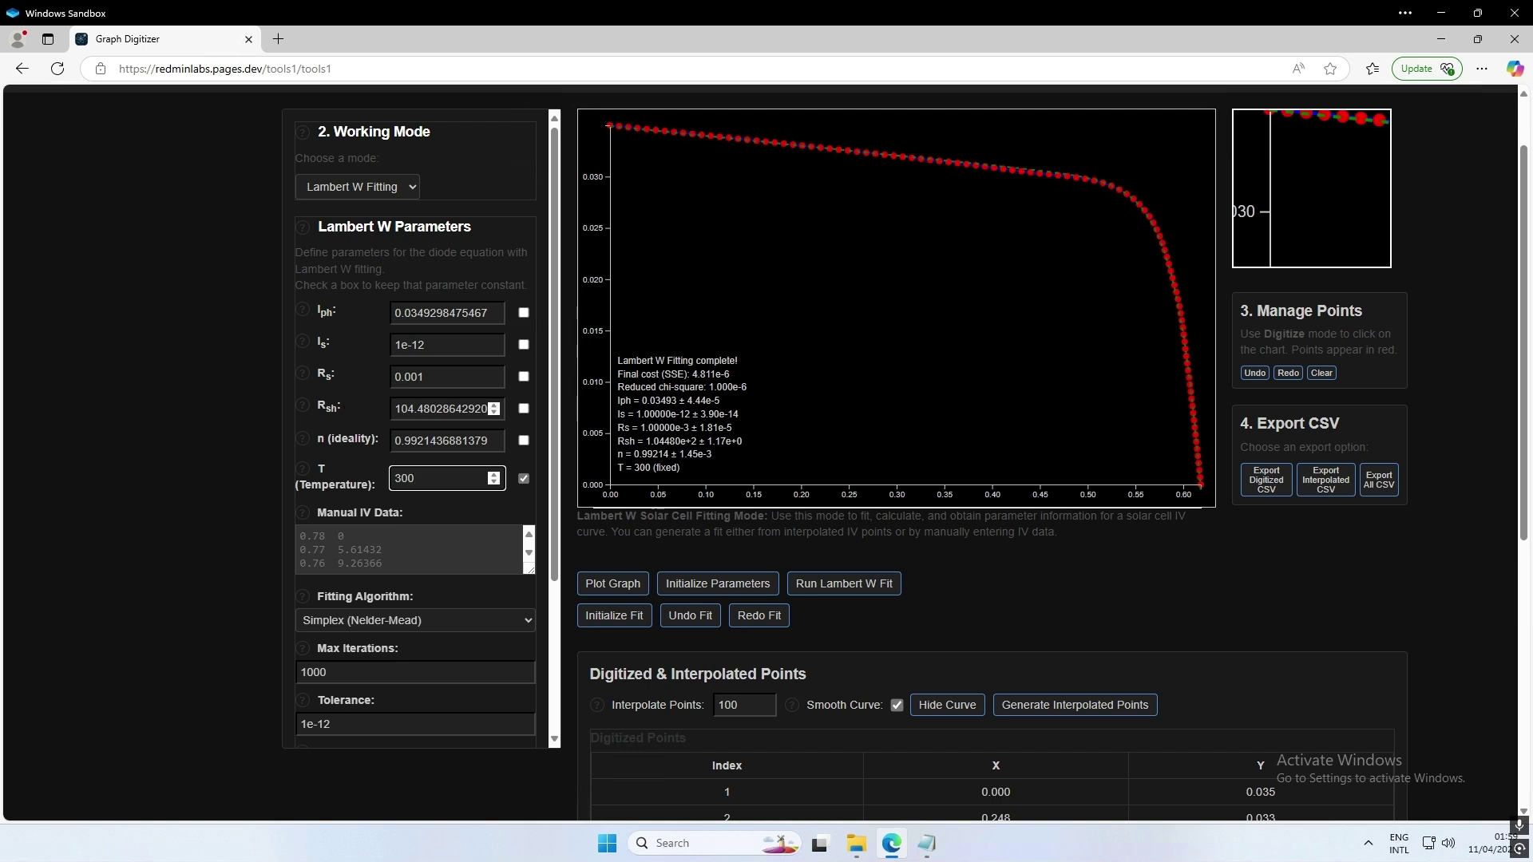
{"action": "left_click", "coordinate": [438, 409]}
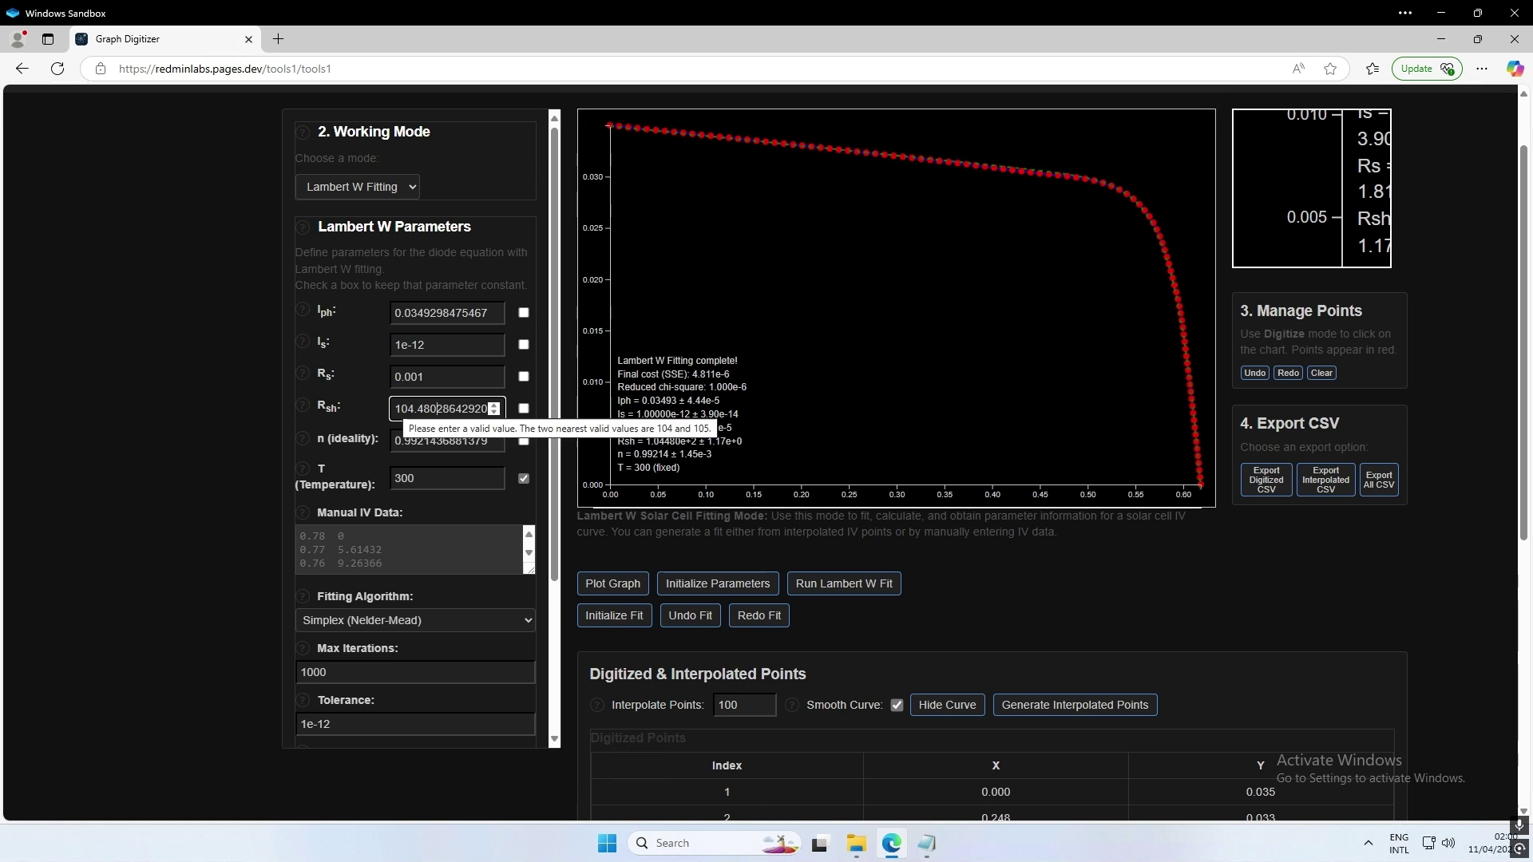
{"action": "left_click_drag", "start_coordinate": [398, 409], "coordinate": [479, 408]}
{"action": "left_click", "coordinate": [392, 408]}
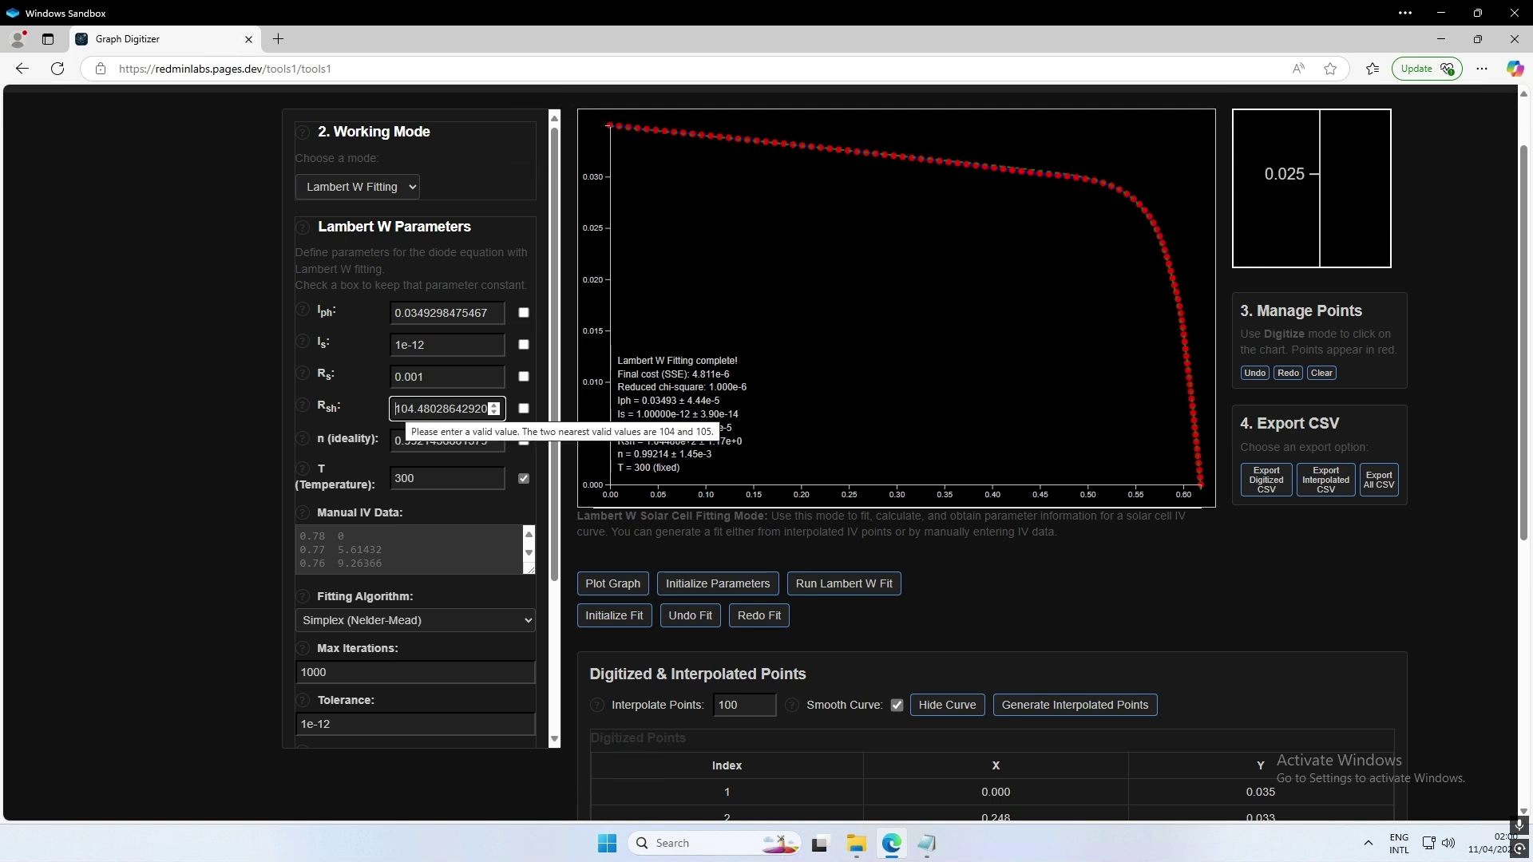
{"action": "left_click_drag", "start_coordinate": [396, 409], "coordinate": [407, 409]}
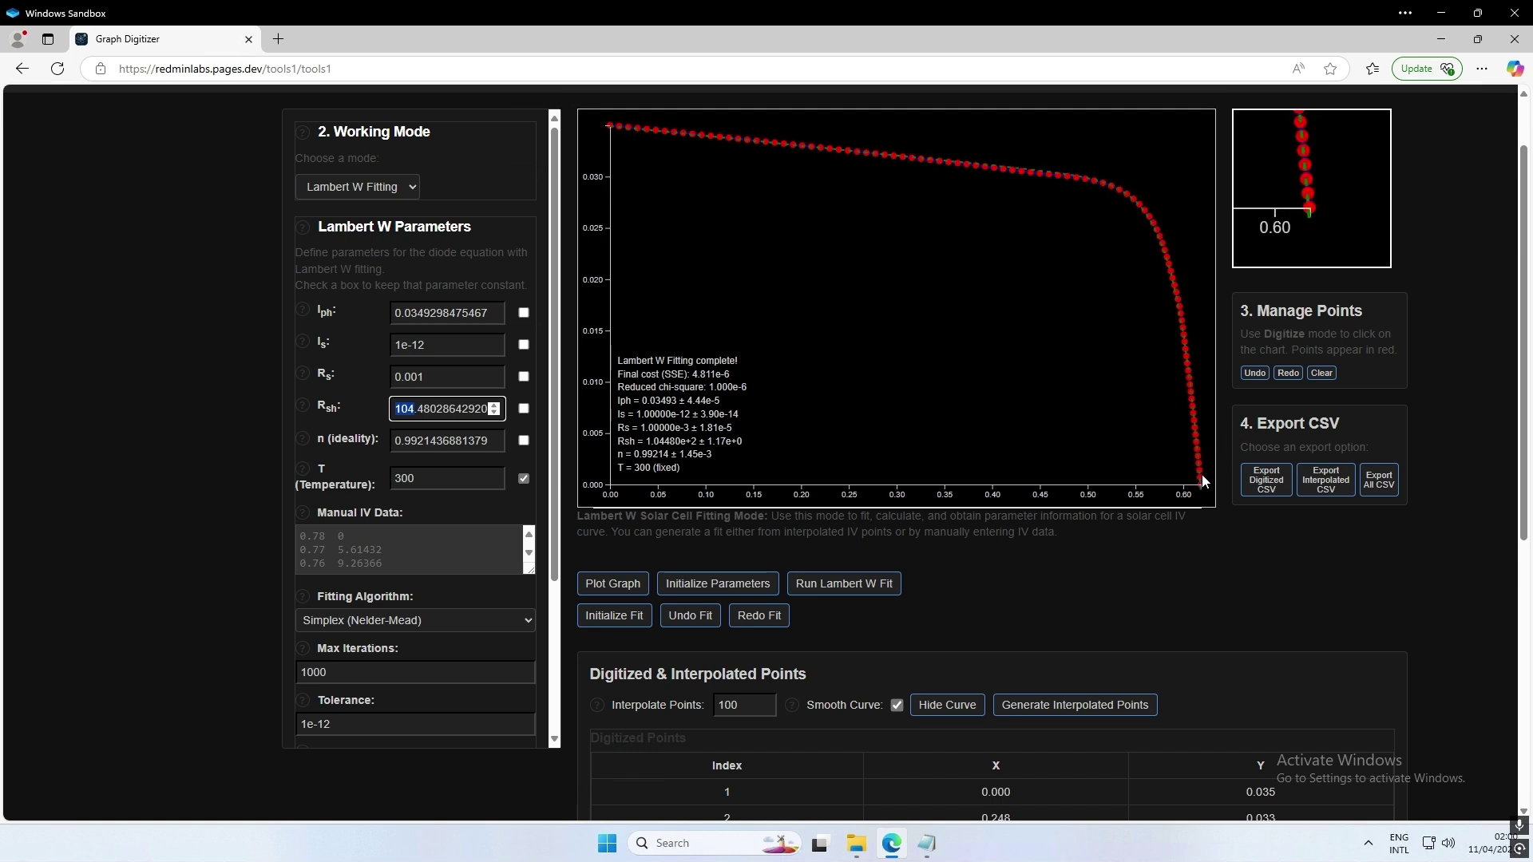
{"action": "left_click", "coordinate": [451, 376]}
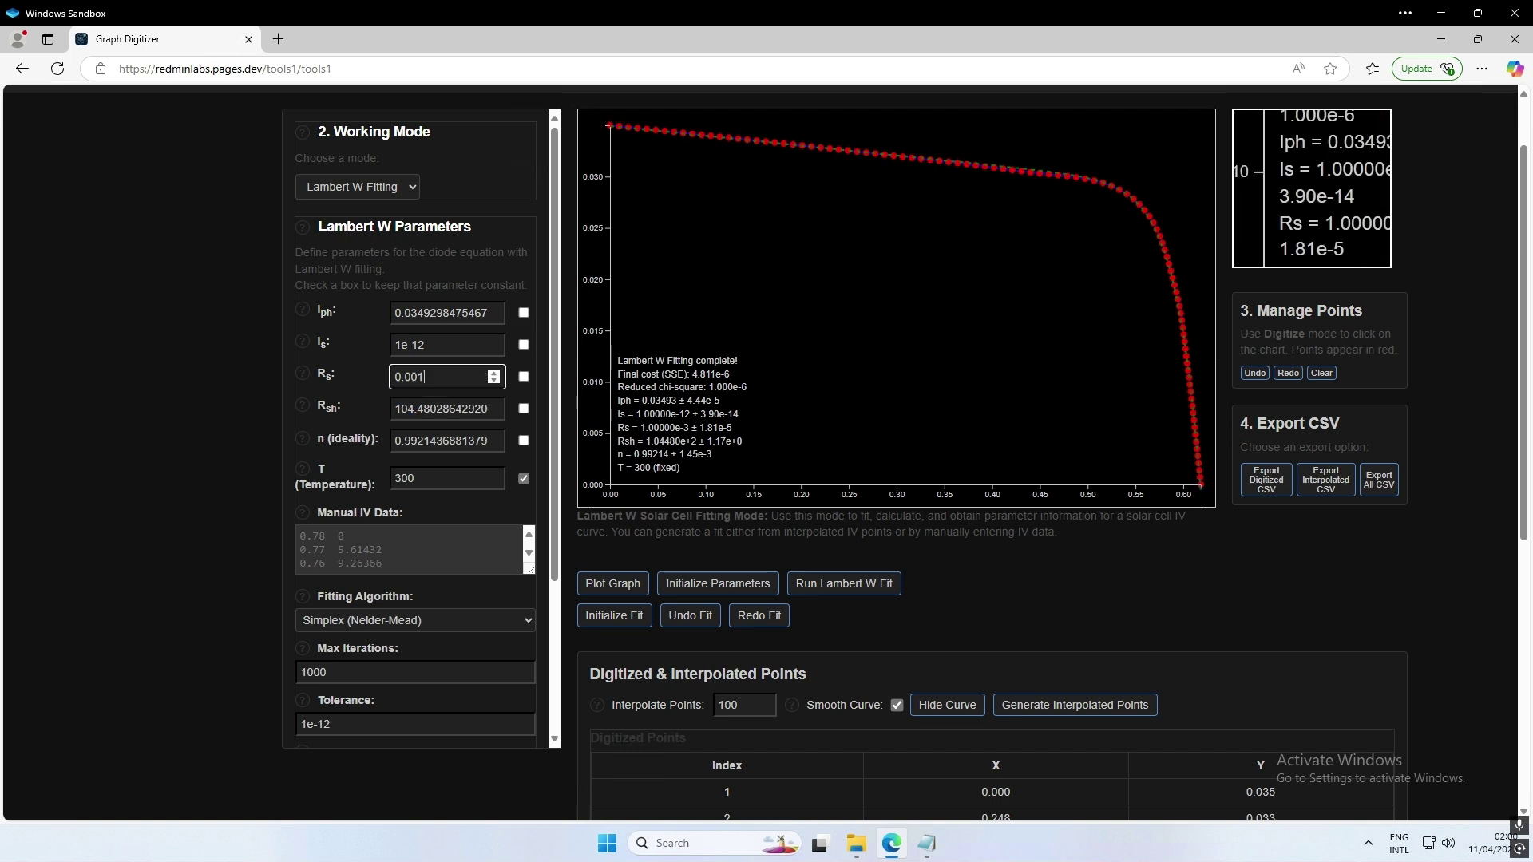
{"action": "left_click", "coordinate": [455, 345]}
{"action": "left_click", "coordinate": [449, 312]}
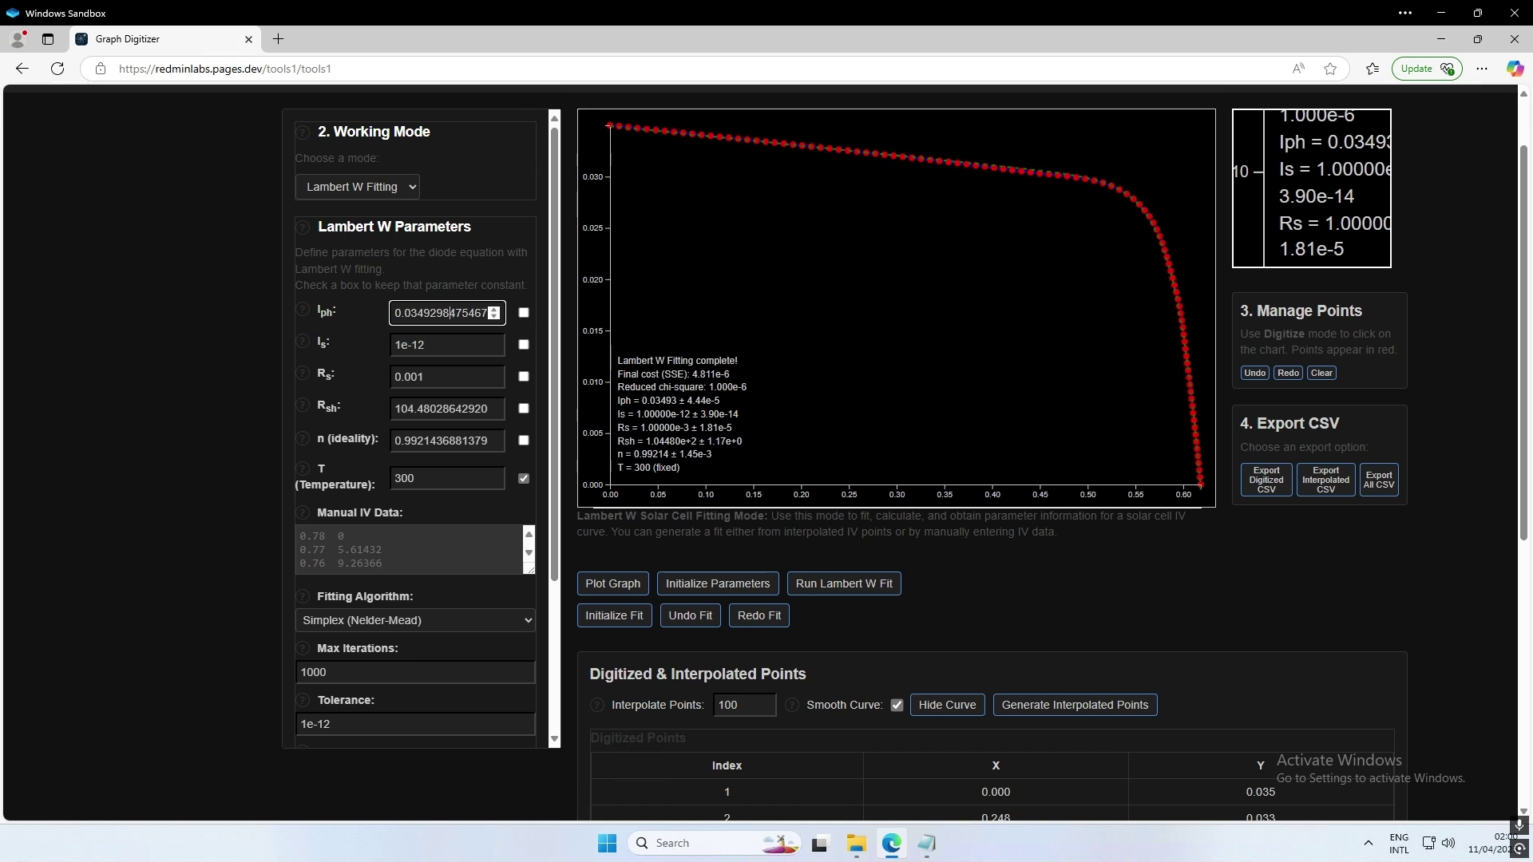